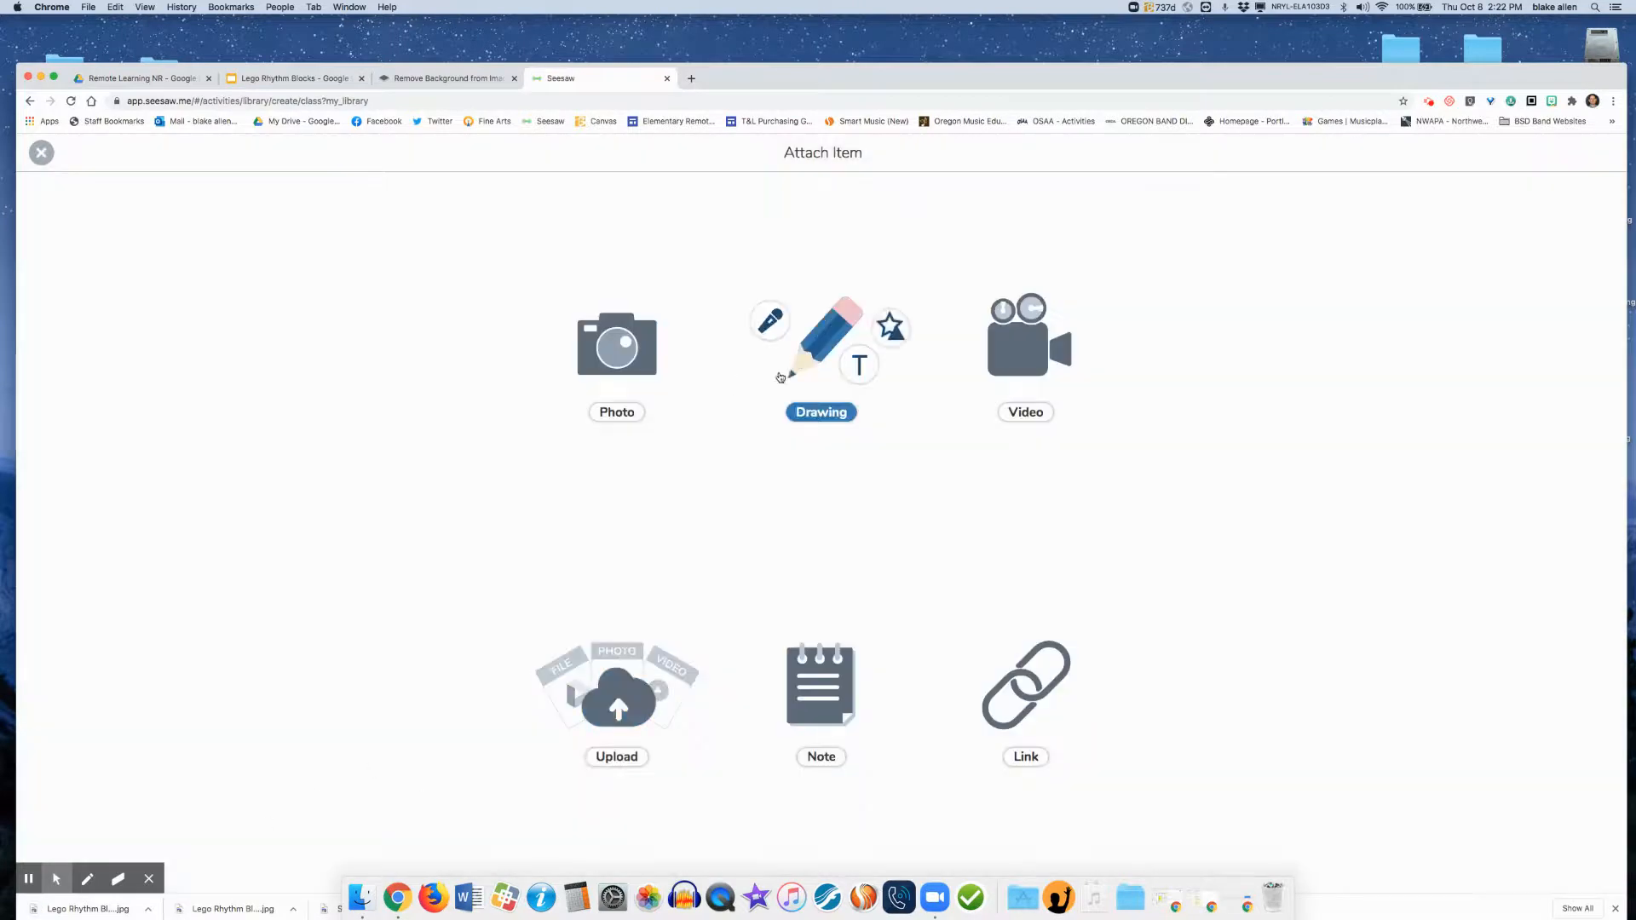
# - Create a drawing and place the downloaded four-block template image on it, scaled down slightly and centred toward the upper edge
pyautogui.click(810, 354)
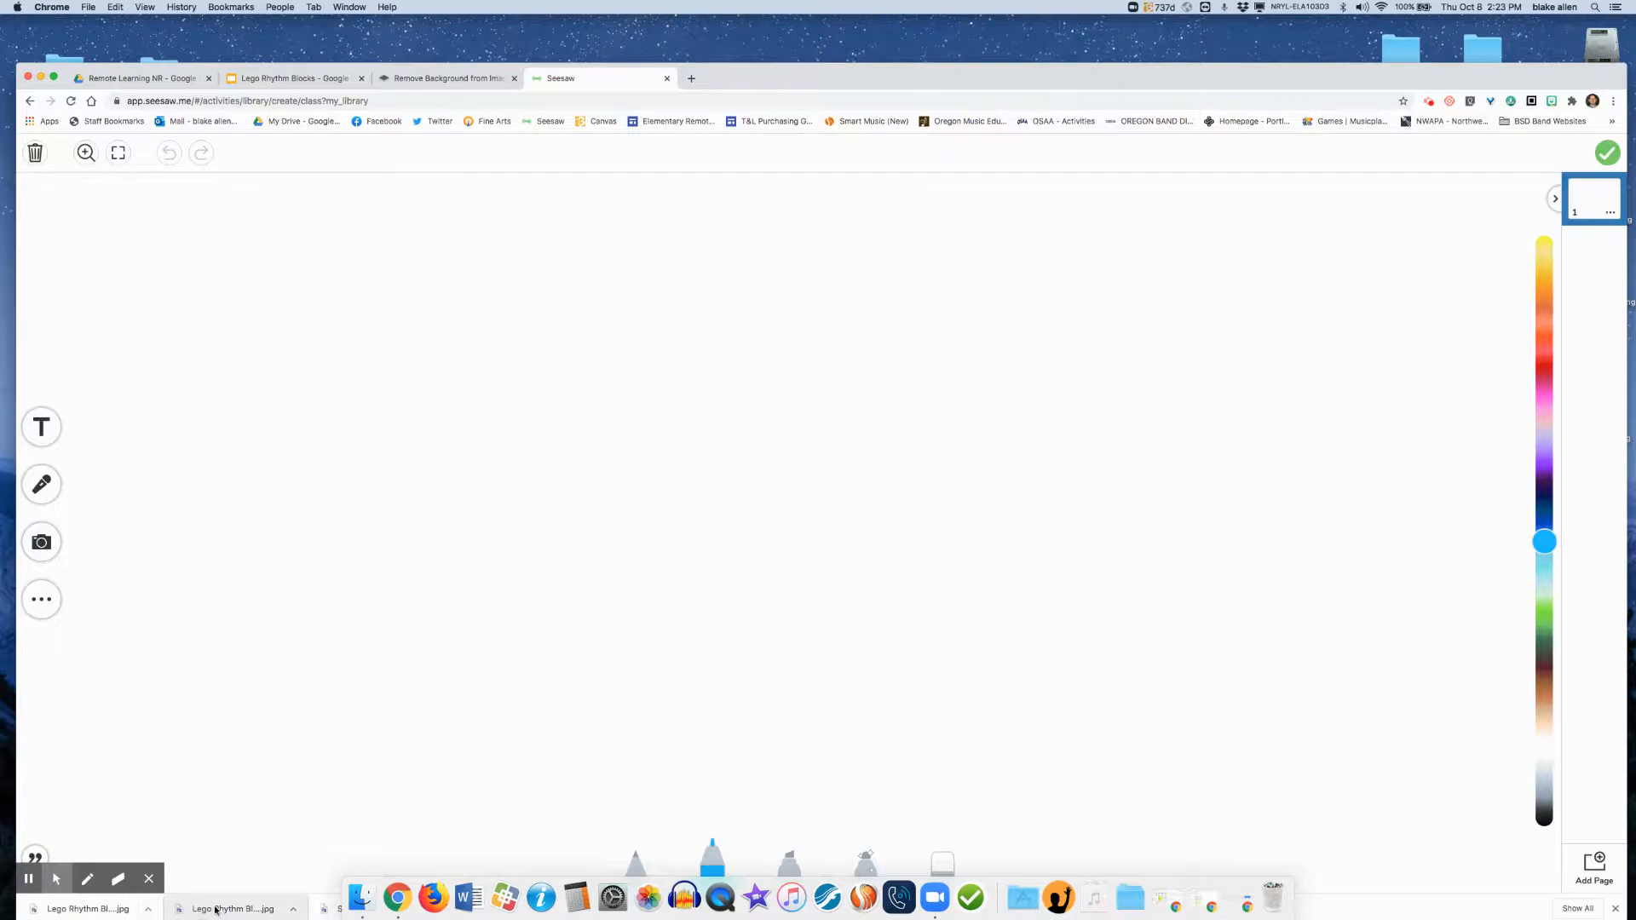
pyautogui.moveTo(220, 909); pyautogui.dragTo(675, 535)
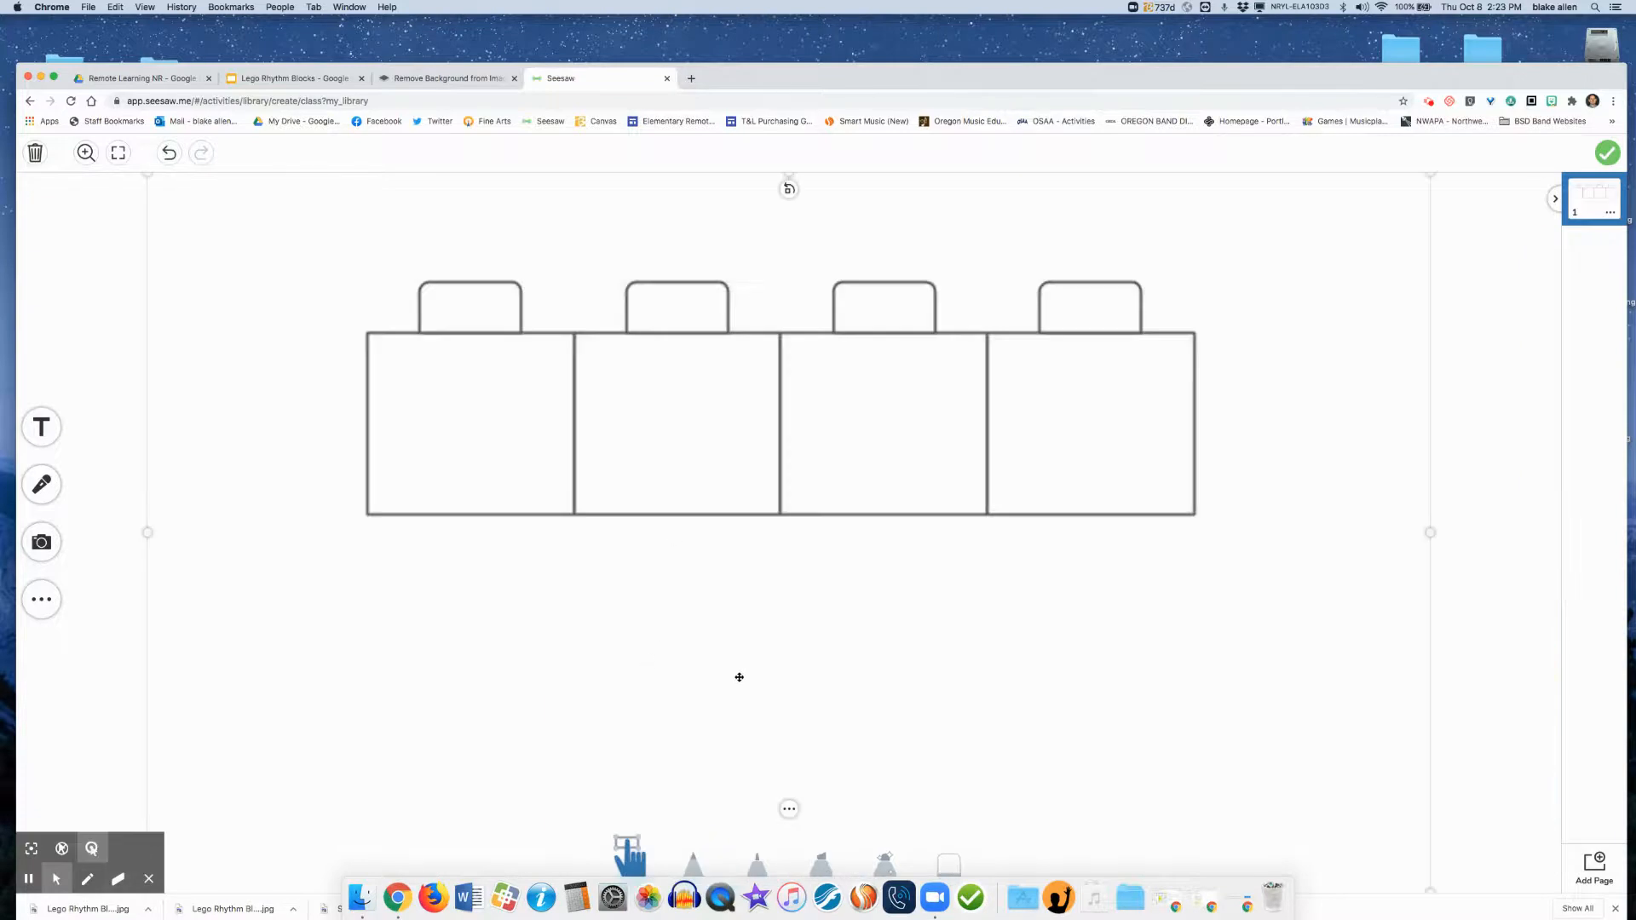
pyautogui.moveTo(1432, 890); pyautogui.dragTo(1432, 757)
pyautogui.click(946, 650)
pyautogui.moveTo(949, 647); pyautogui.dragTo(1006, 632)
pyautogui.moveTo(896, 781); pyautogui.dragTo(852, 824)
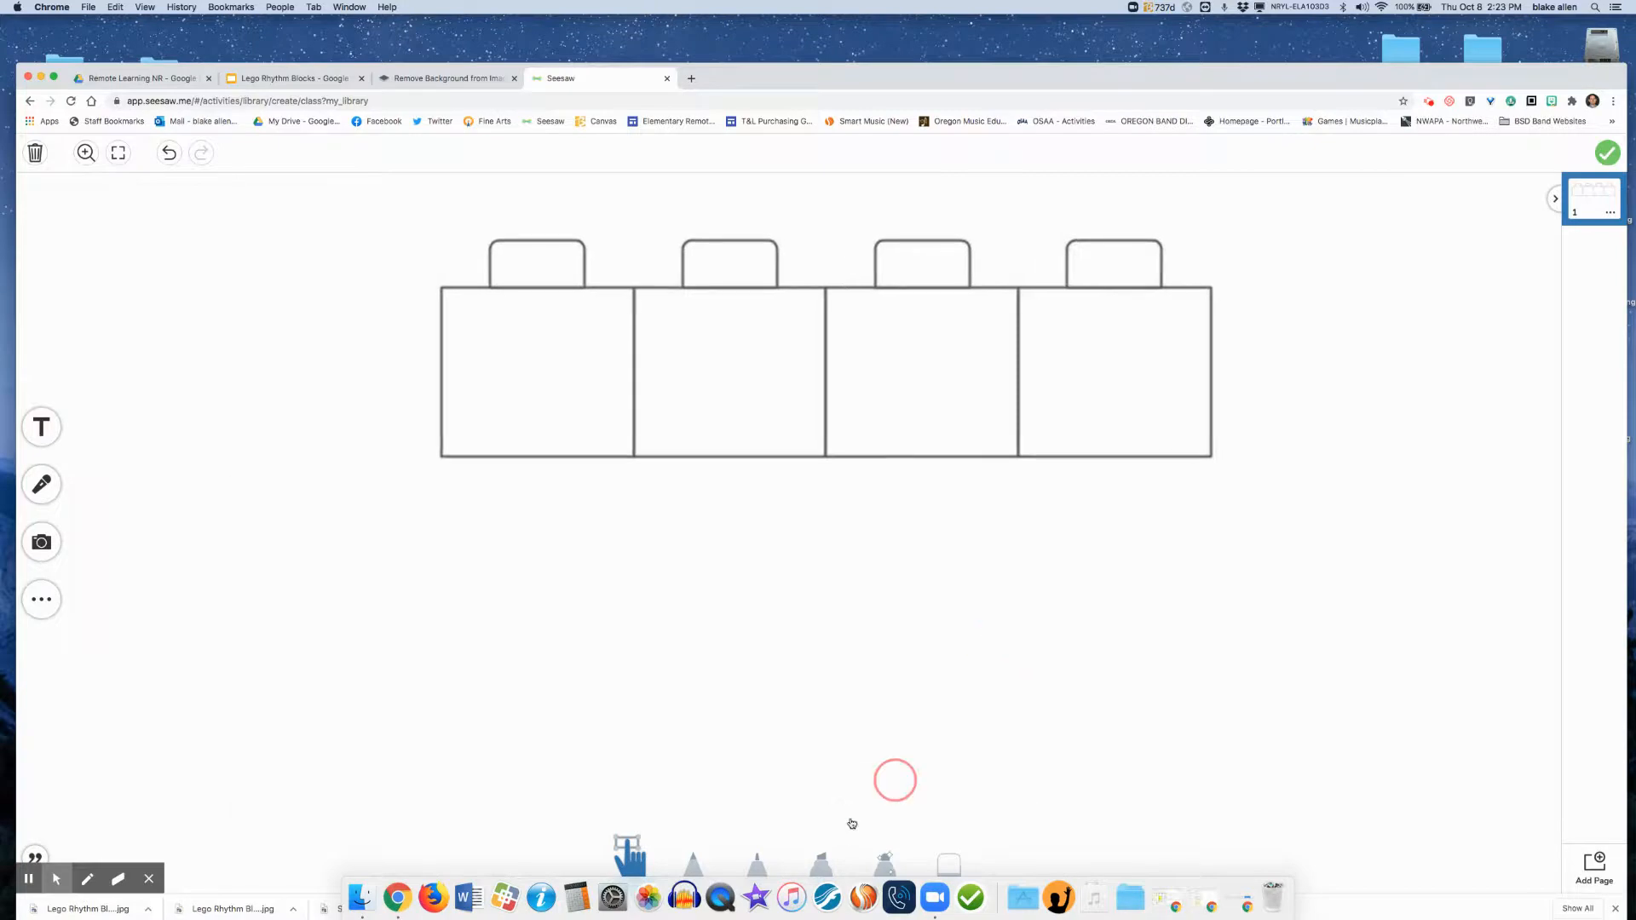
# - Lock the four-block template image in place on the drawing page
pyautogui.click(852, 752)
pyautogui.click(835, 826)
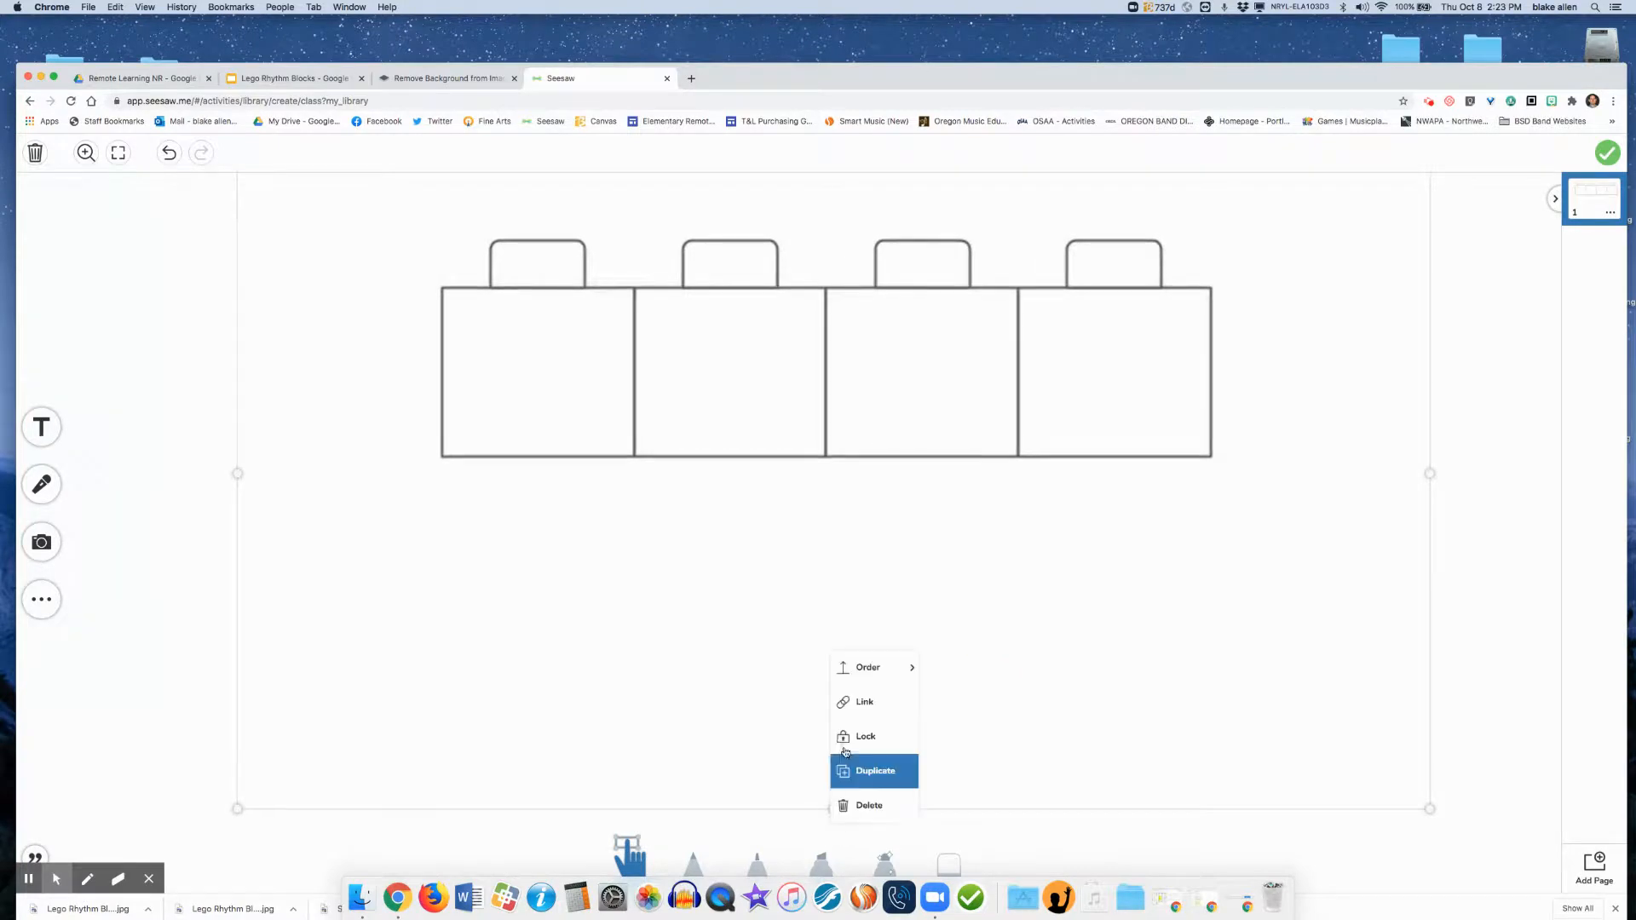
pyautogui.click(849, 738)
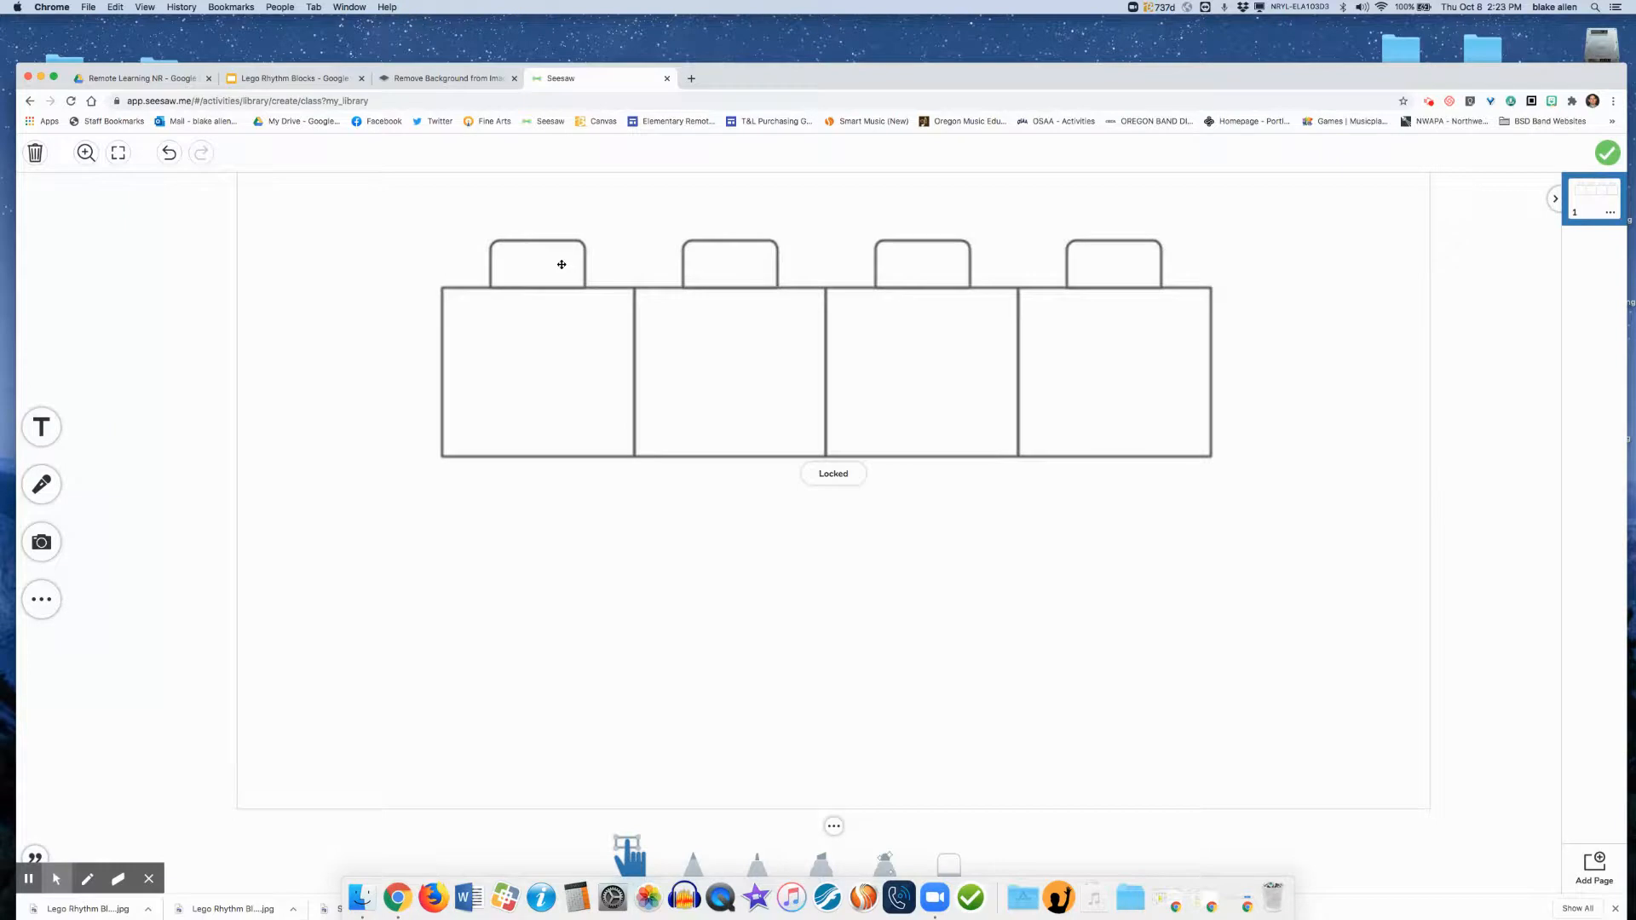
# - Switch to the Lego Rhythm Blocks presentation and capture a screenshot of the red quarter-note block on slide 3
pyautogui.click(271, 80)
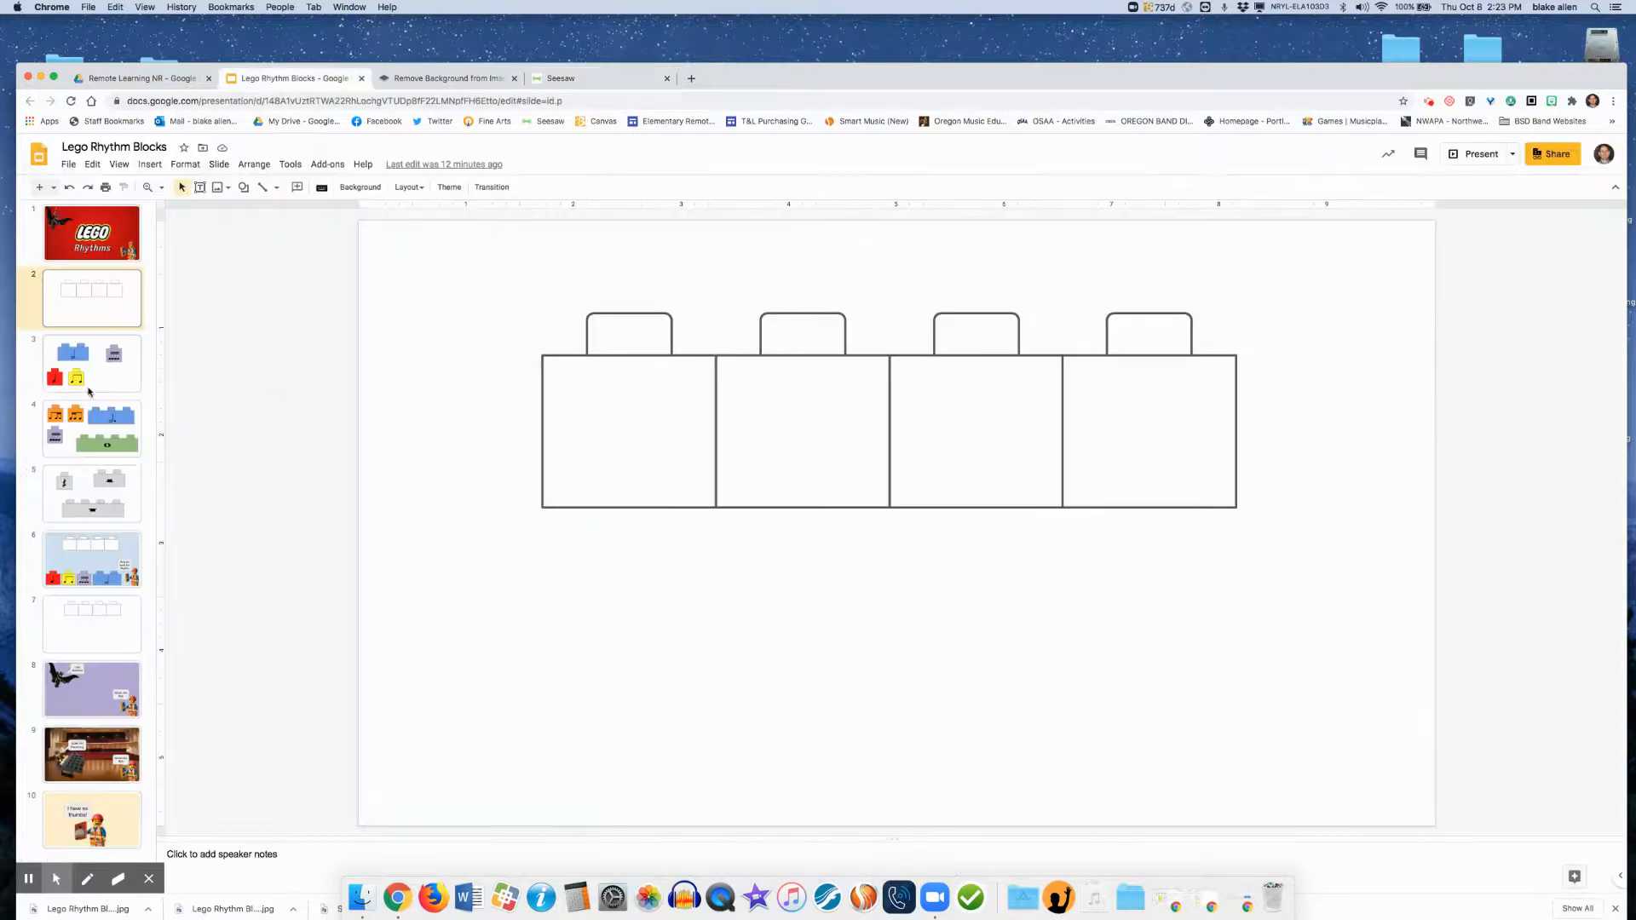
pyautogui.click(88, 371)
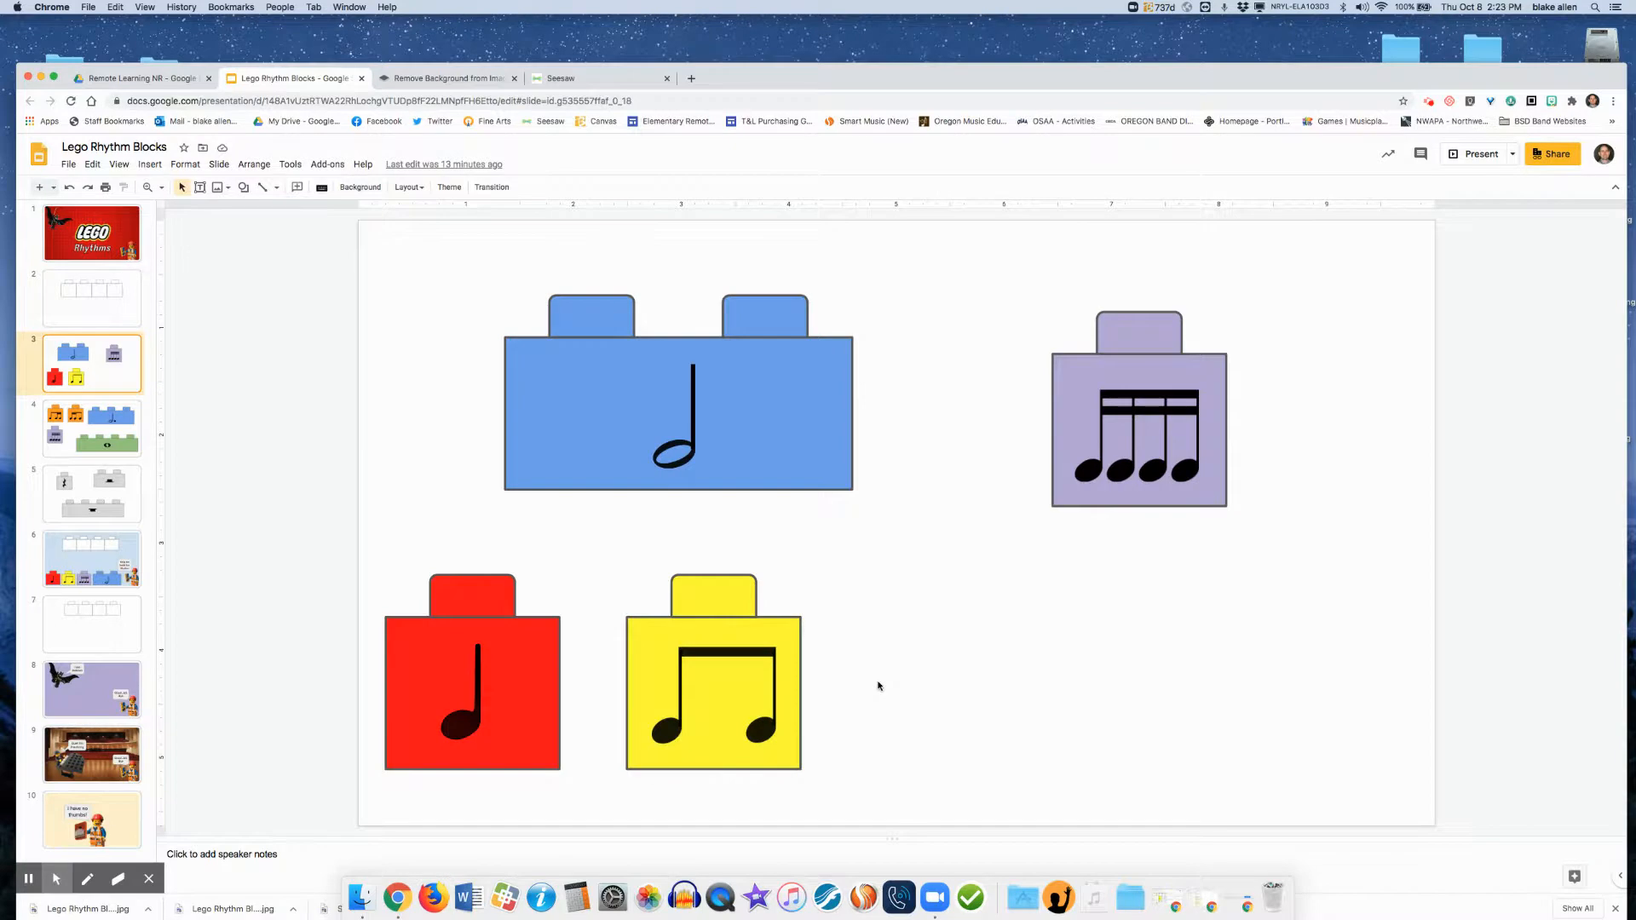
pyautogui.press('super+shift+4')
pyautogui.moveTo(367, 570); pyautogui.dragTo(592, 780)
# - Switch to remove.bg, remove the background from the red block screenshot, and download the result to the desktop
pyautogui.click(585, 78)
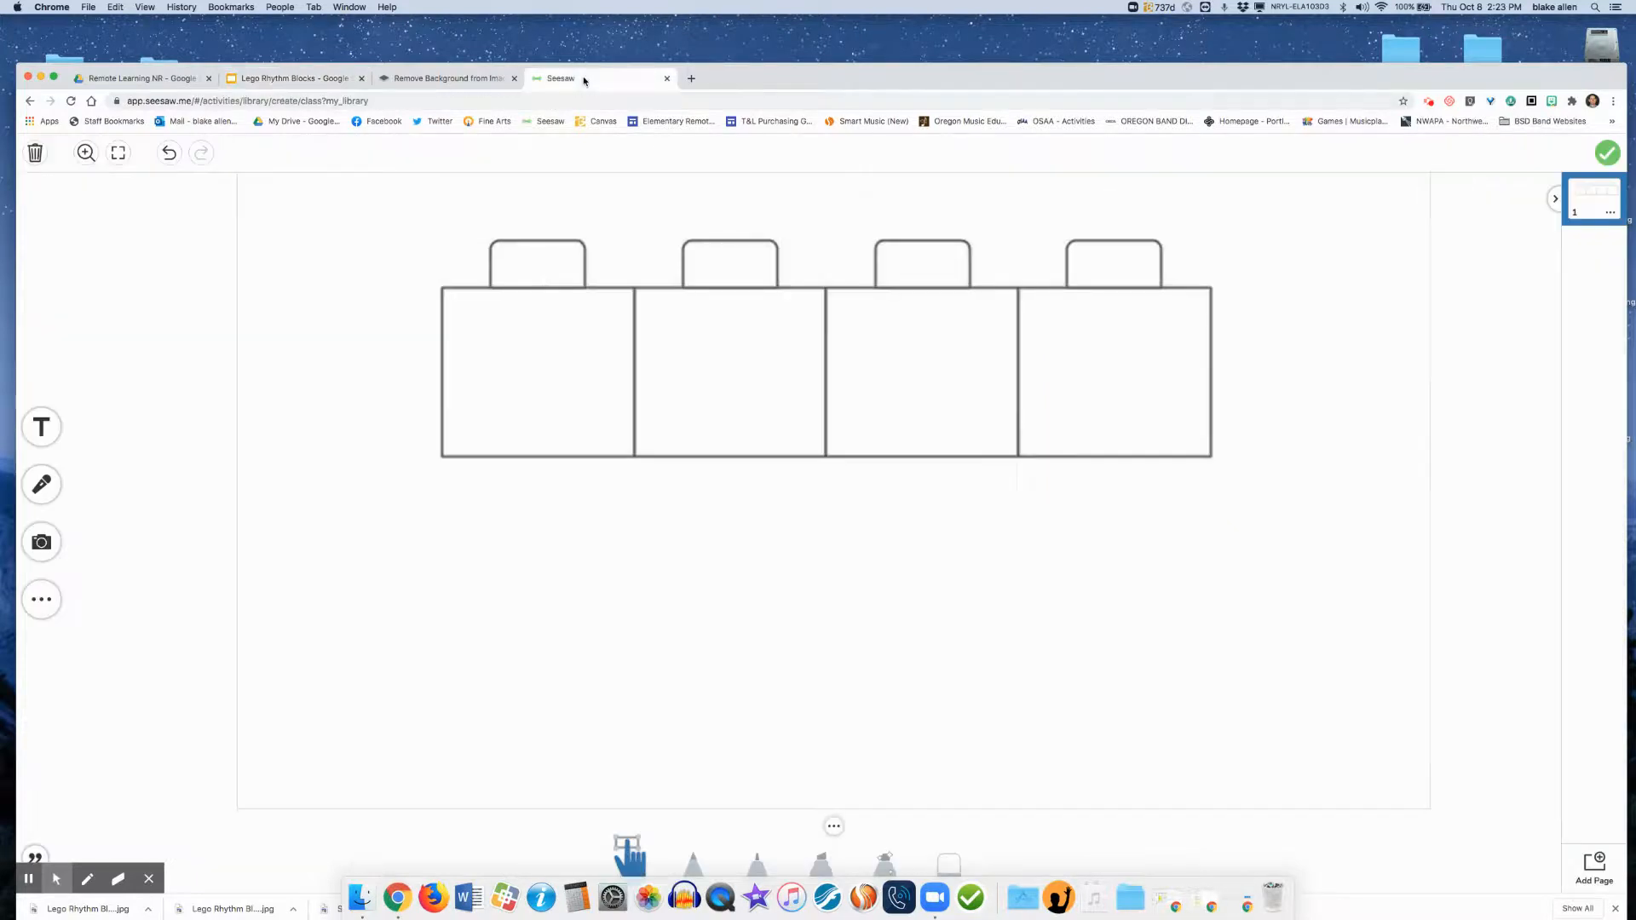
pyautogui.click(430, 85)
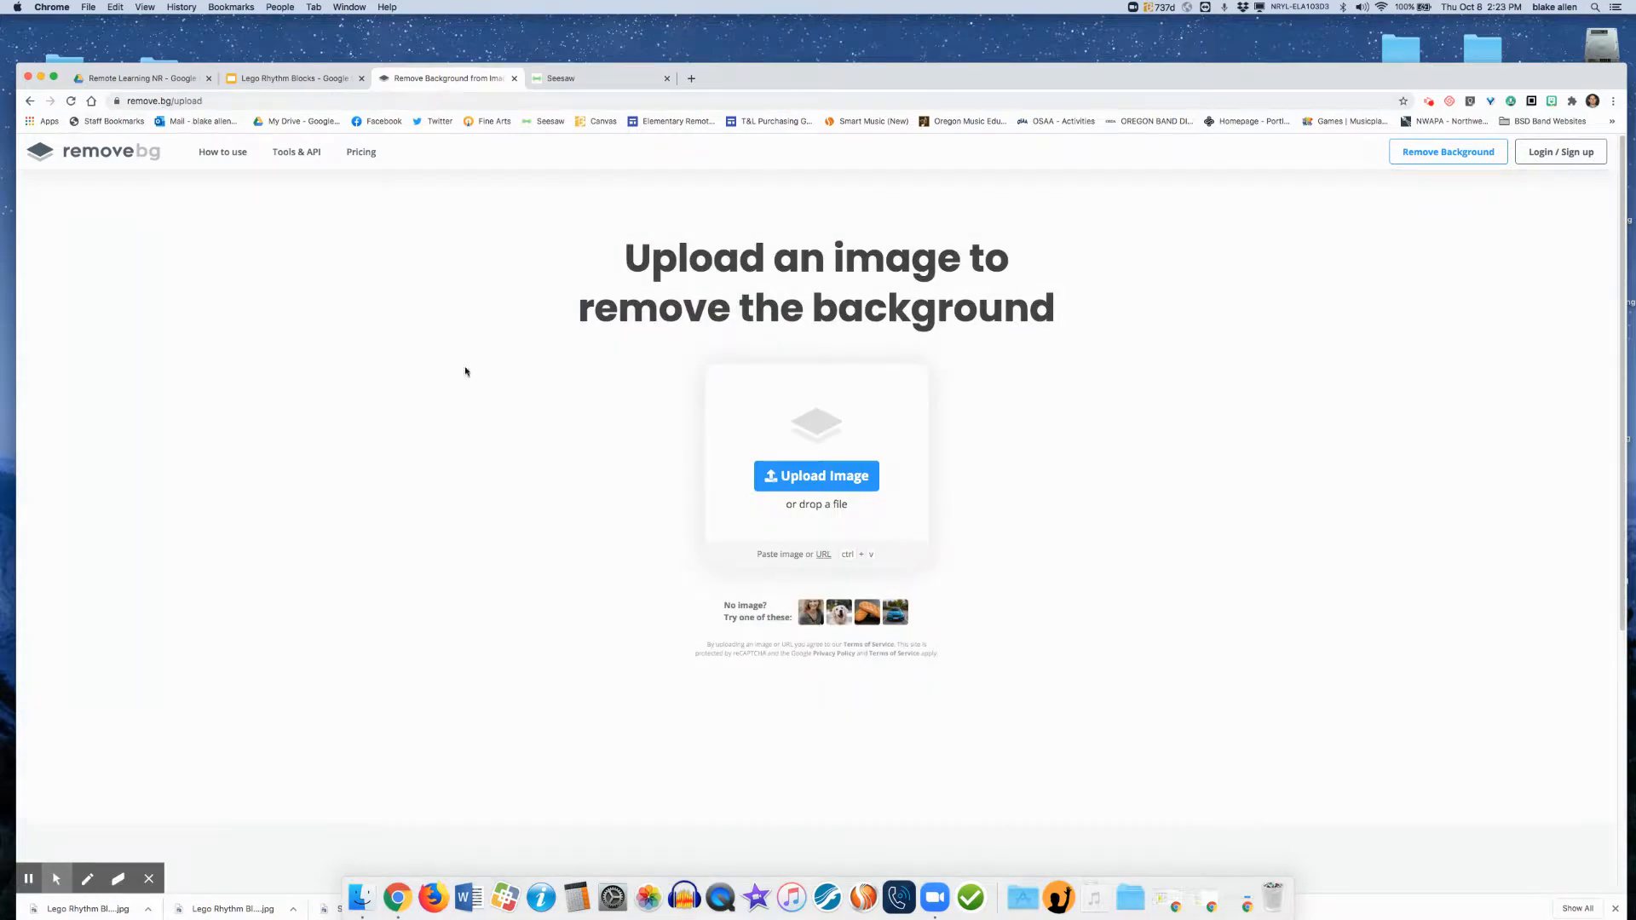
pyautogui.moveTo(1628, 665); pyautogui.dragTo(1464, 658)
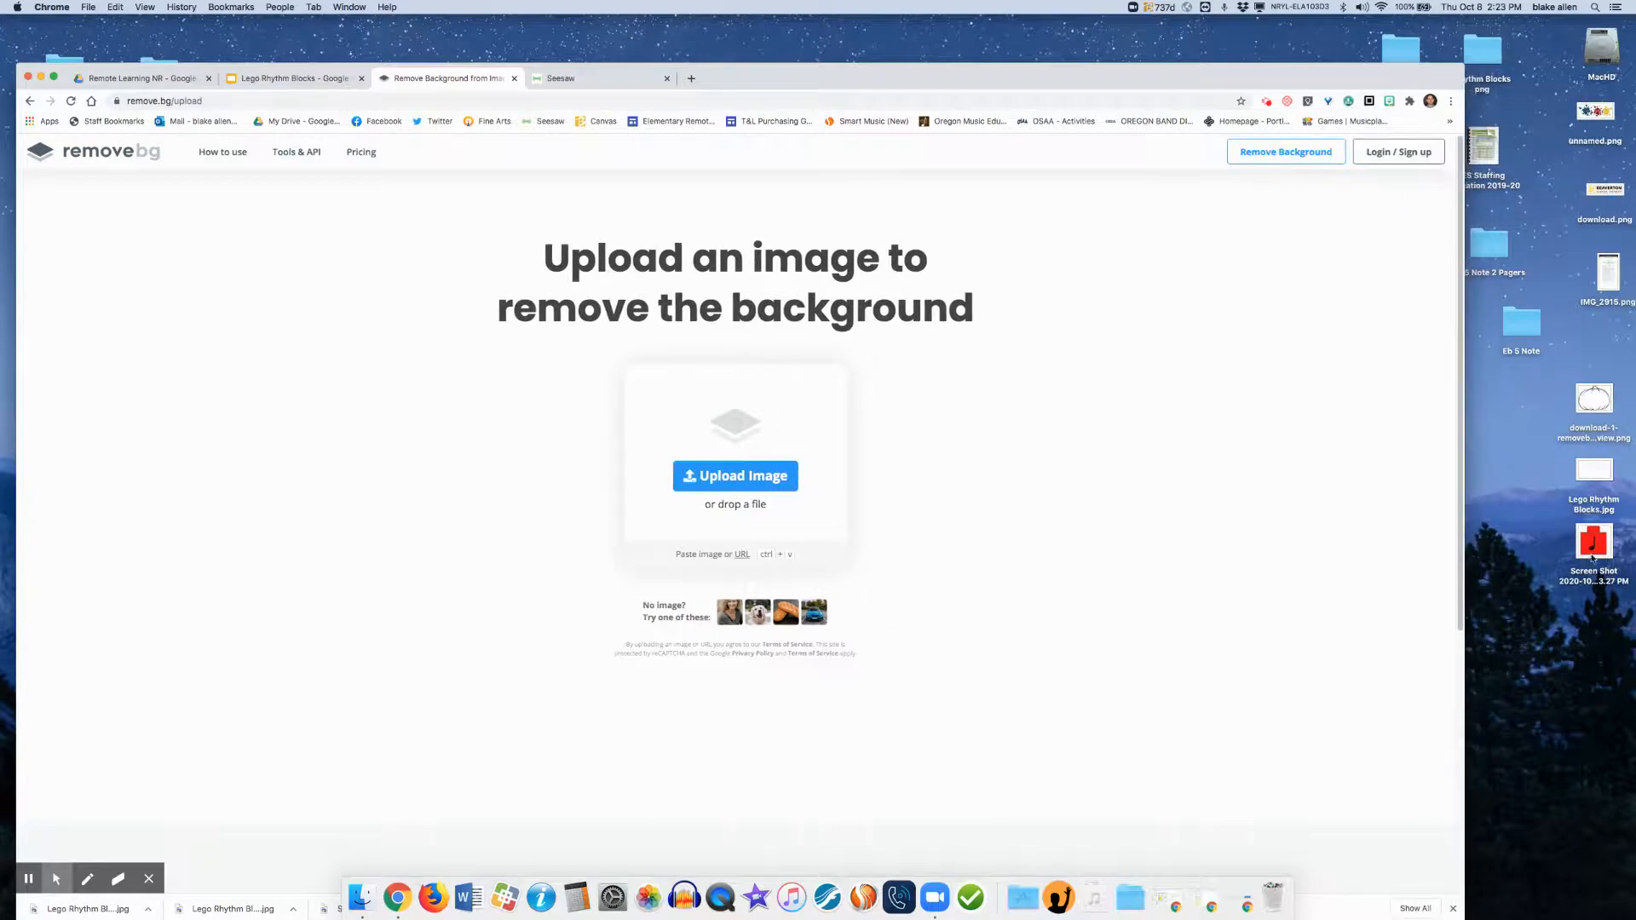
pyautogui.moveTo(1592, 550); pyautogui.dragTo(814, 474)
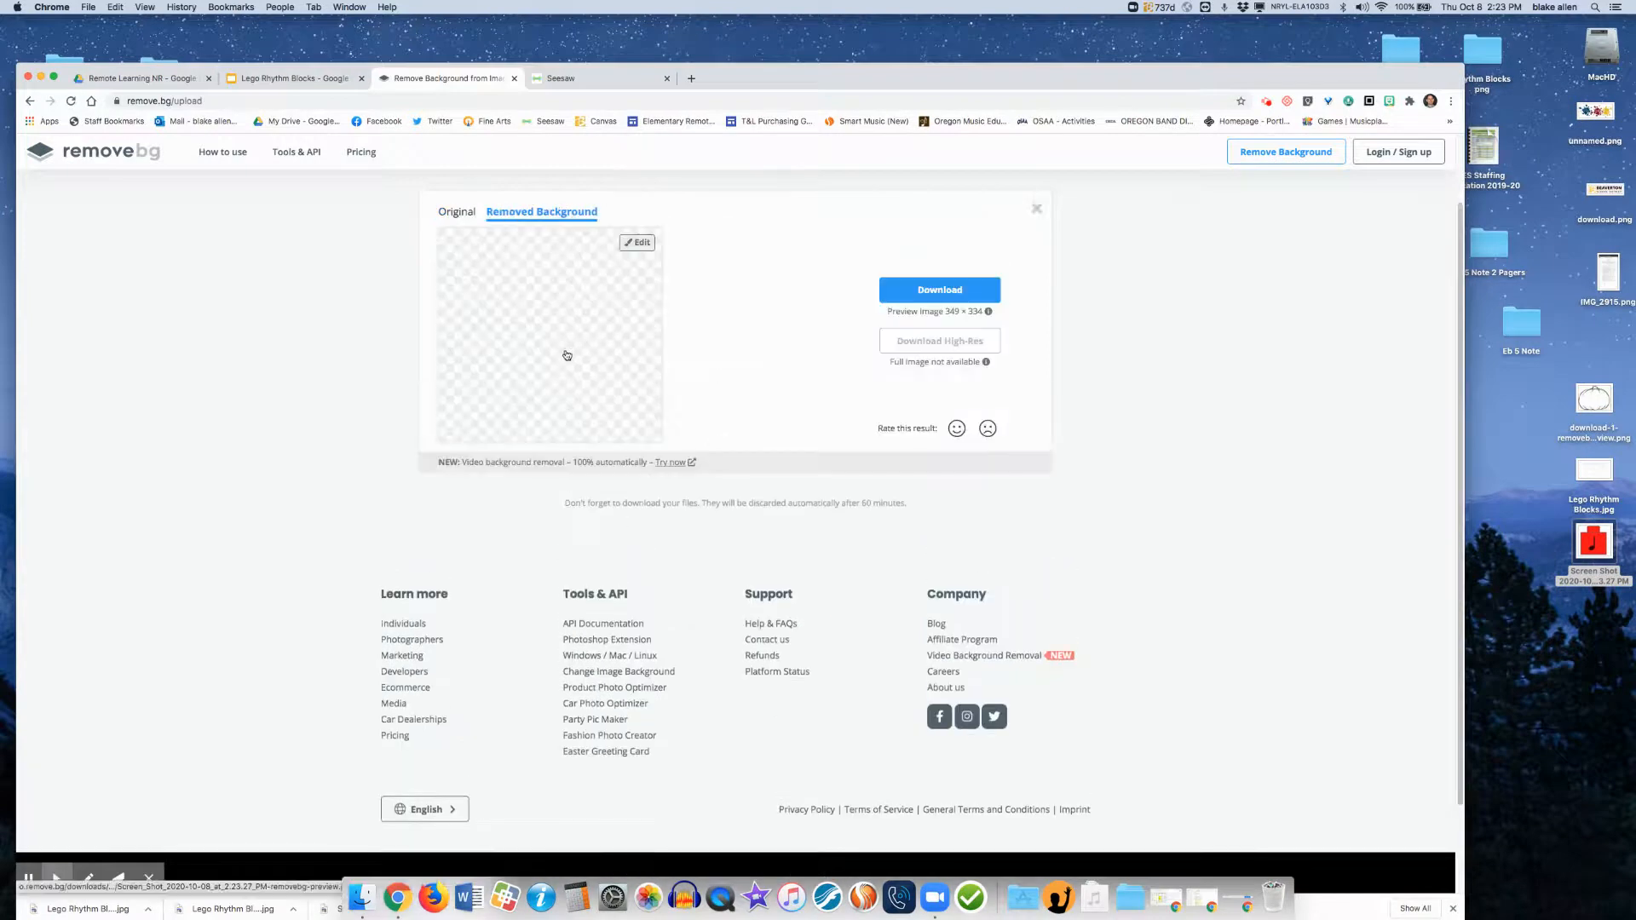
pyautogui.click(926, 291)
pyautogui.click(1003, 492)
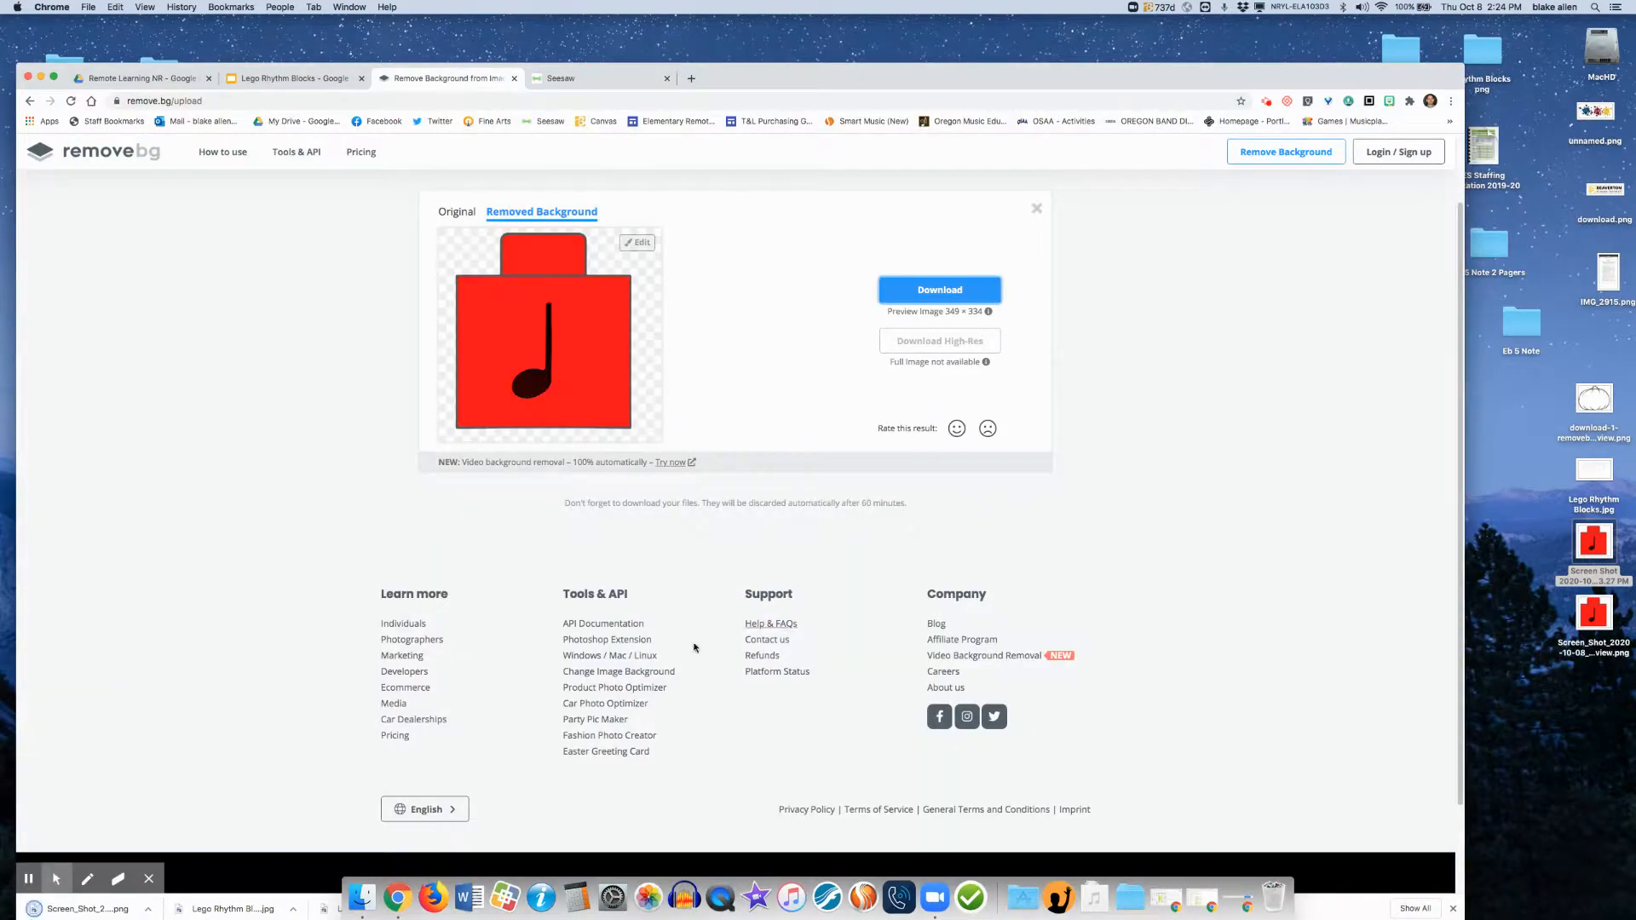
# - Place the downloaded red quarter-note block in the Seesaw drawing and resize it to fit over the template's fourth block
pyautogui.click(565, 79)
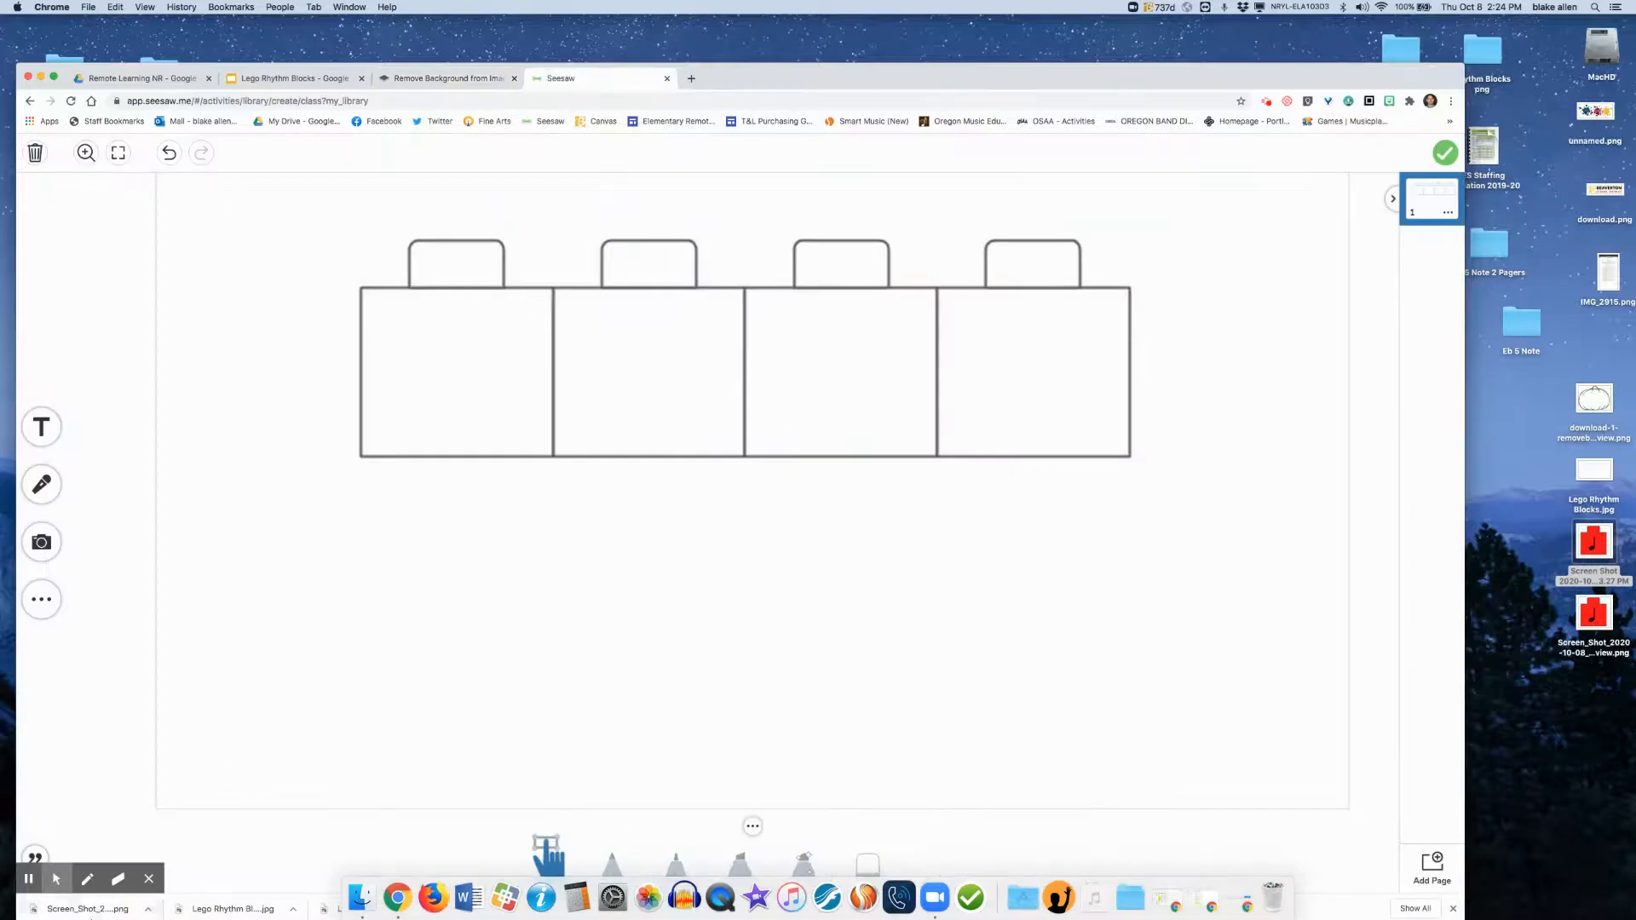
pyautogui.moveTo(83, 910); pyautogui.dragTo(961, 323)
pyautogui.moveTo(1182, 478); pyautogui.dragTo(1020, 372)
pyautogui.moveTo(961, 309); pyautogui.dragTo(1074, 420)
pyautogui.moveTo(916, 237); pyautogui.dragTo(928, 247)
pyautogui.moveTo(996, 333); pyautogui.dragTo(990, 329)
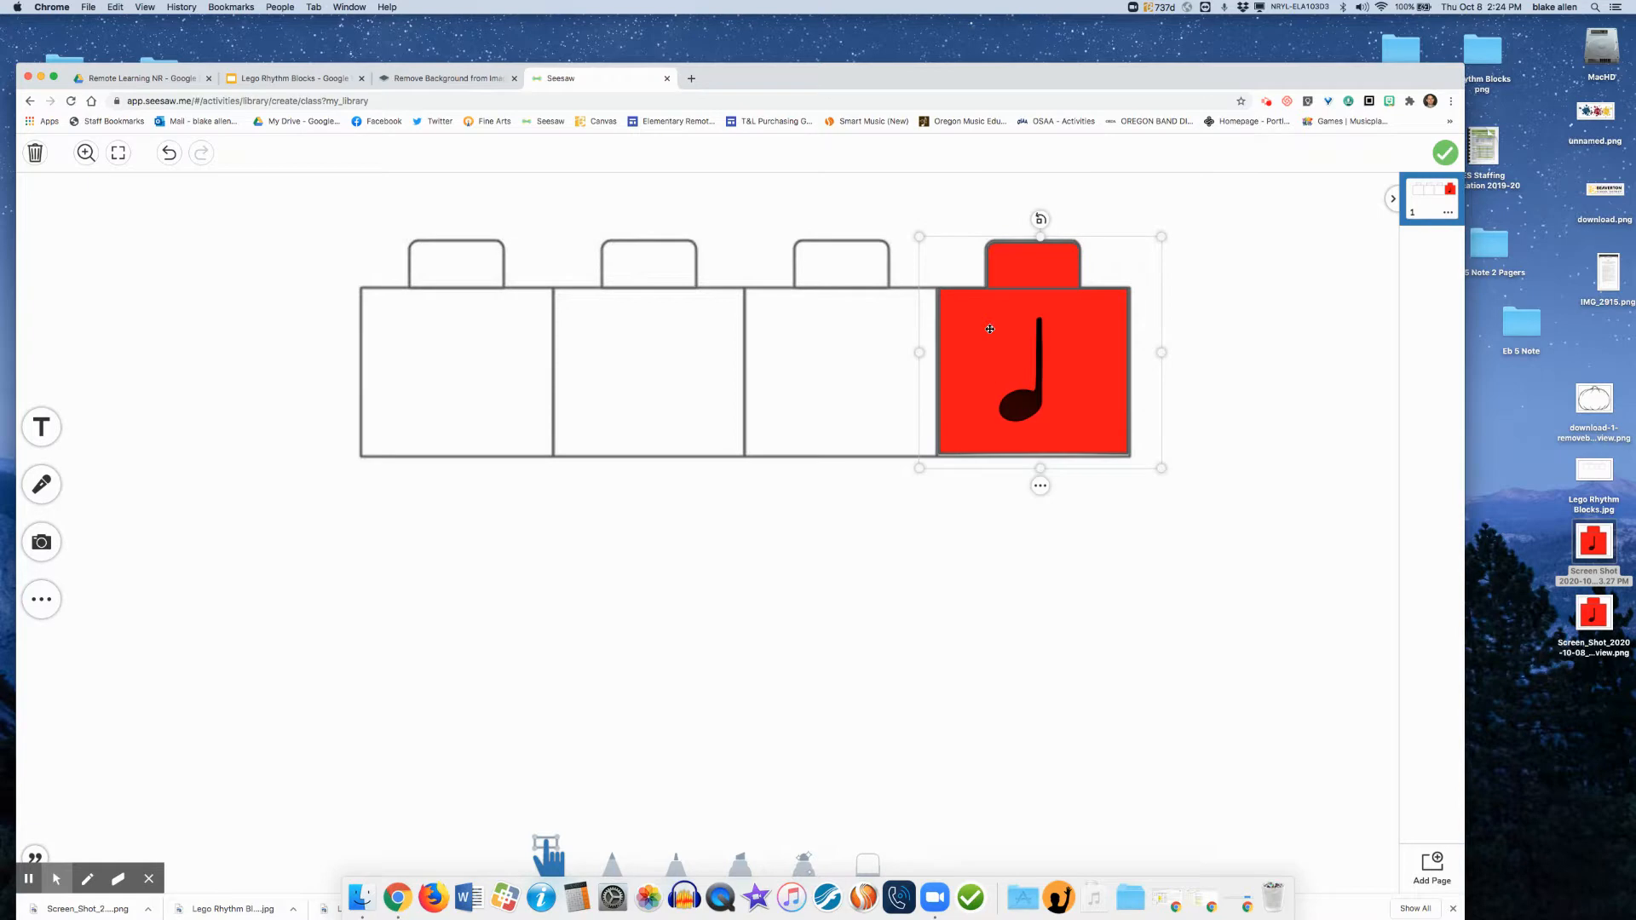
# - Paste three copies of the red quarter-note block and stack them on top of each other below the template
pyautogui.click(716, 656)
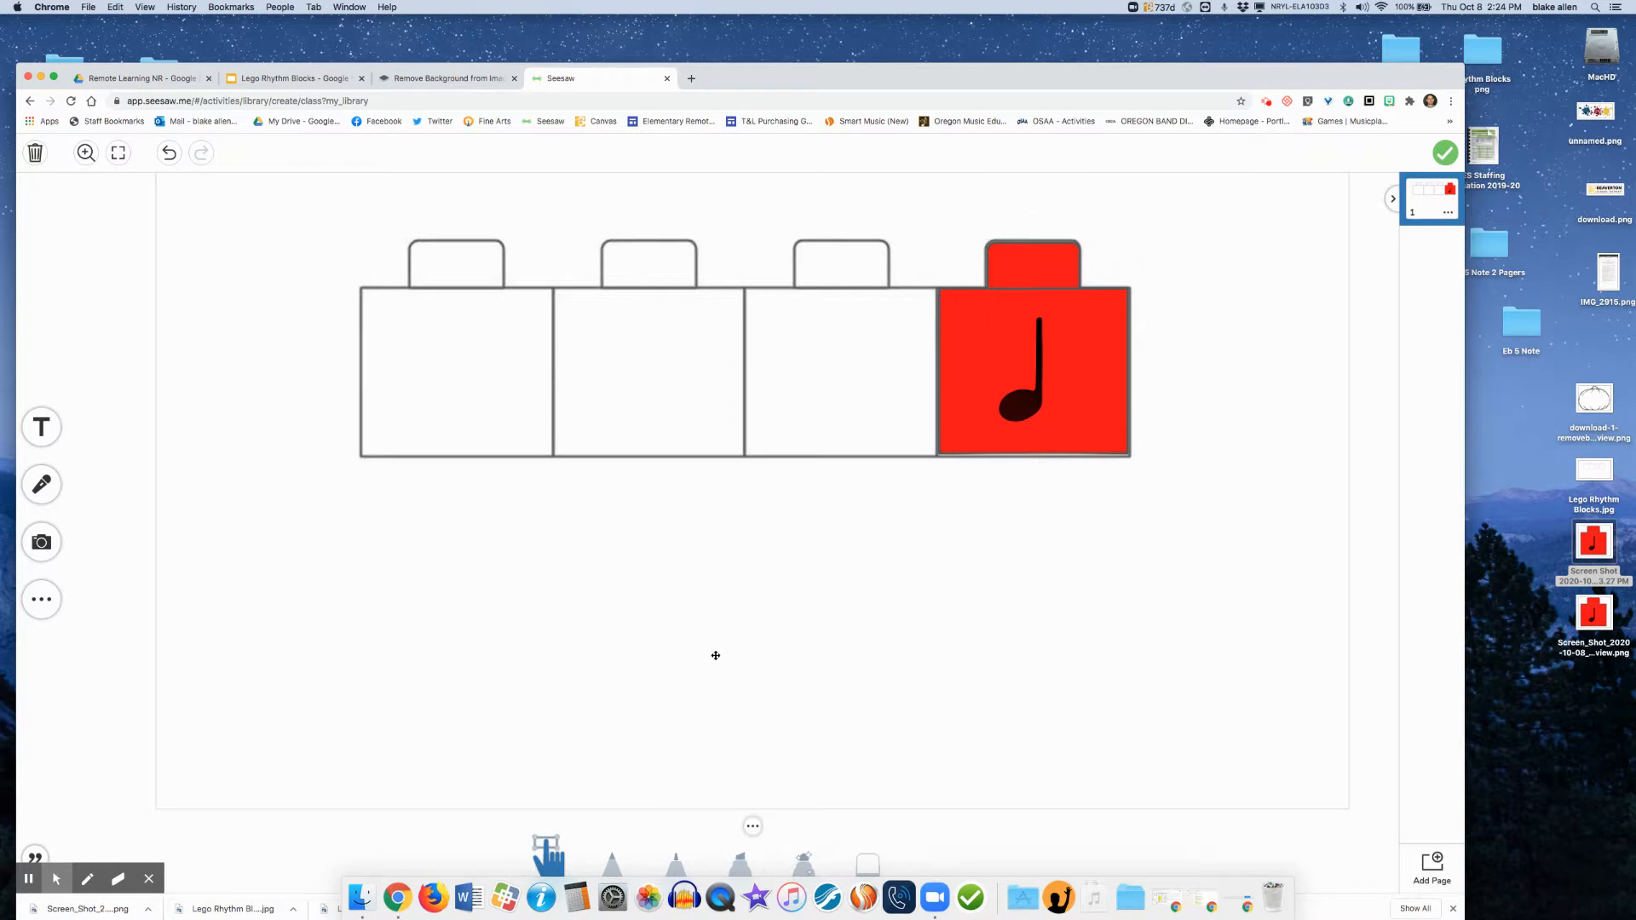
pyautogui.press('super+v')
pyautogui.press('super+v')
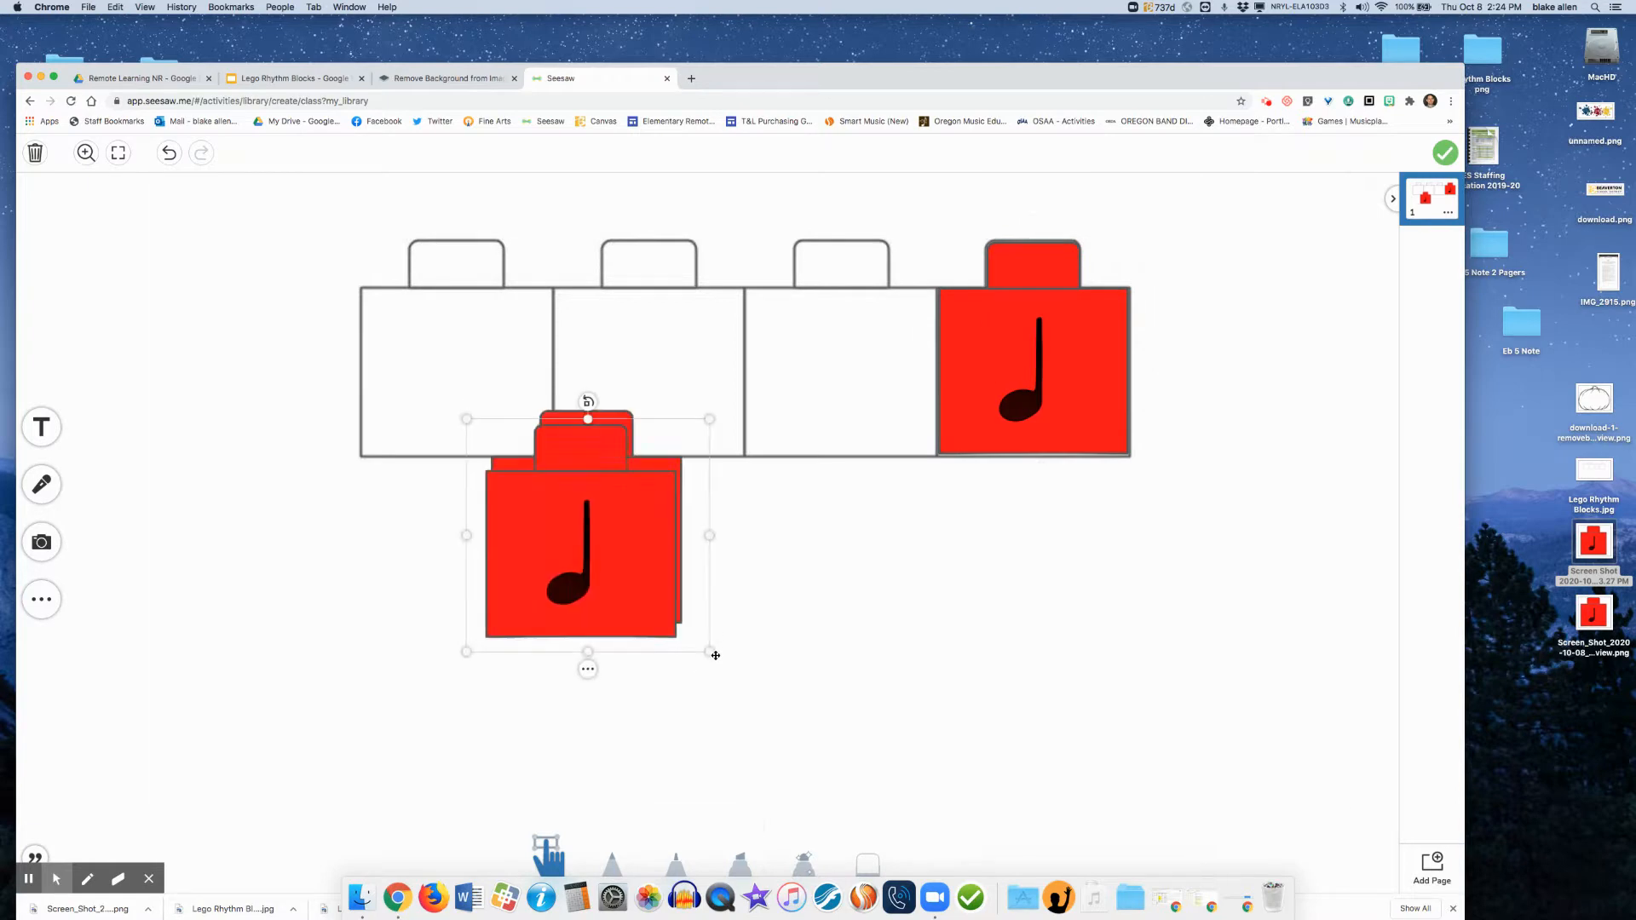
pyautogui.press('super+v')
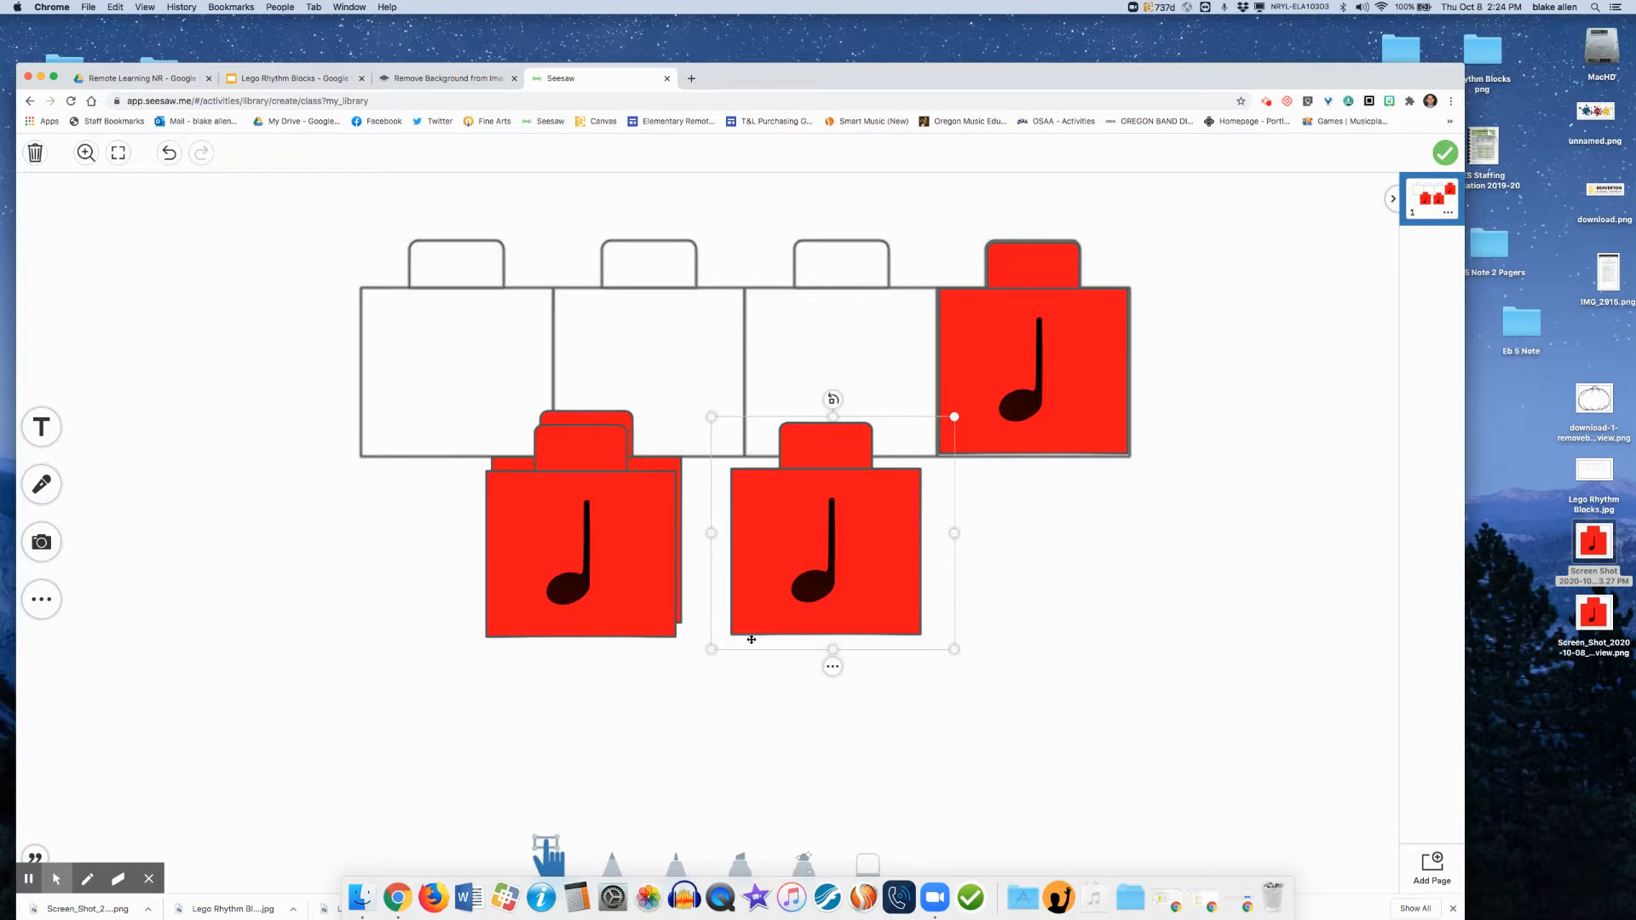
pyautogui.moveTo(791, 602); pyautogui.dragTo(879, 727)
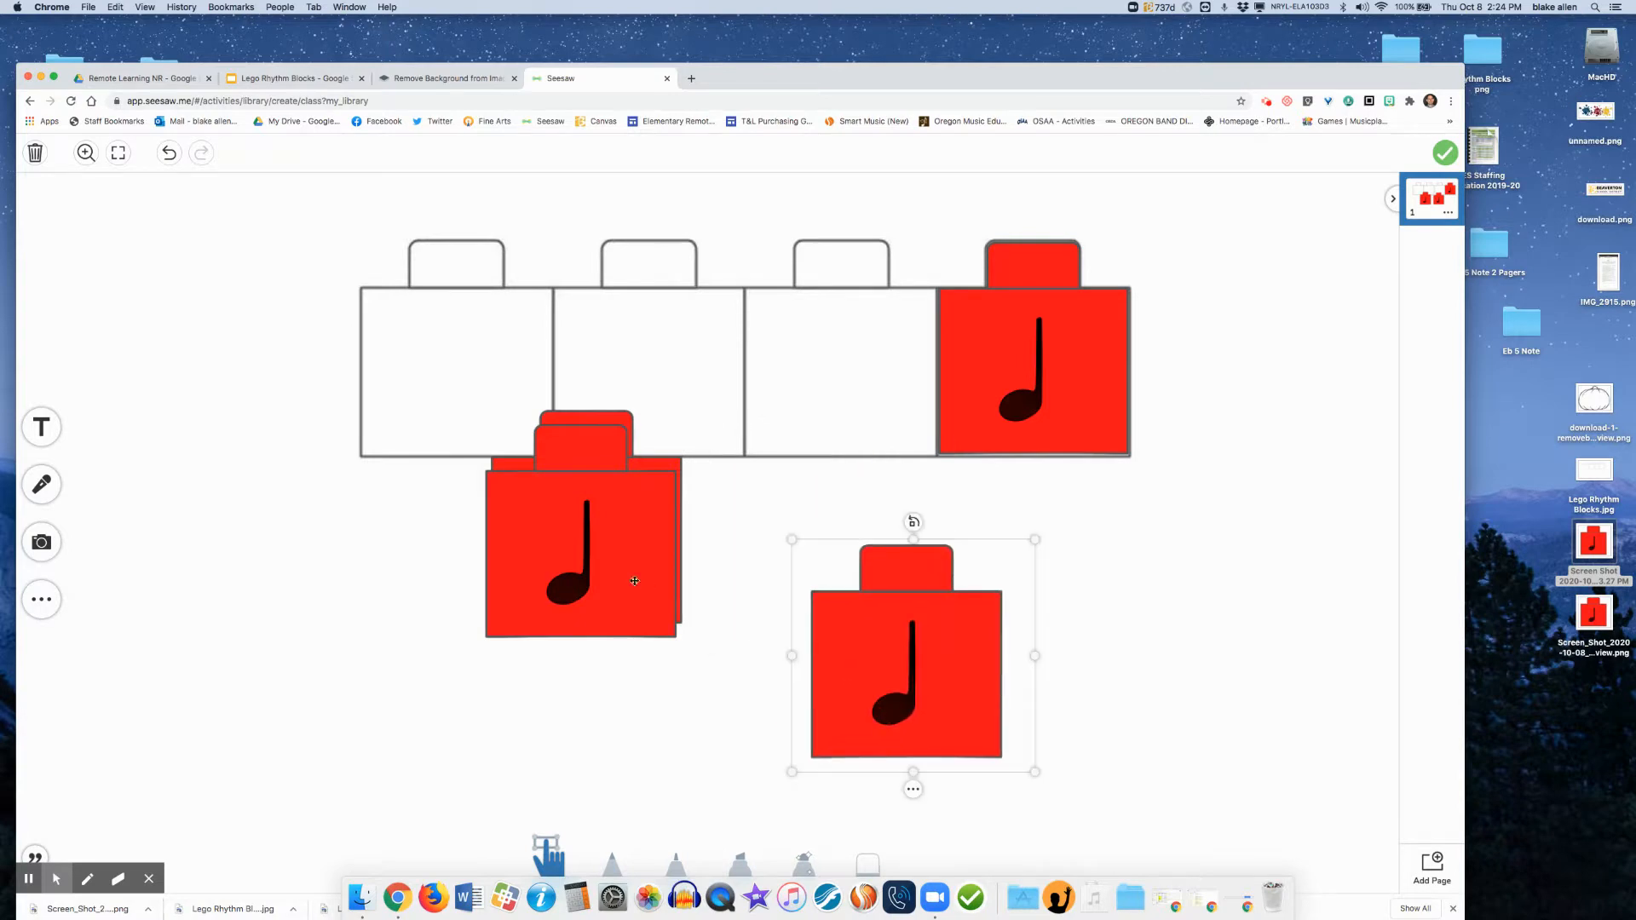
pyautogui.moveTo(588, 571); pyautogui.dragTo(903, 683)
pyautogui.moveTo(614, 562); pyautogui.dragTo(909, 681)
# - Add Half Note.png from the Rhythm Blocks png folder below the template and scale it down to about two template blocks wide
pyautogui.click(362, 906)
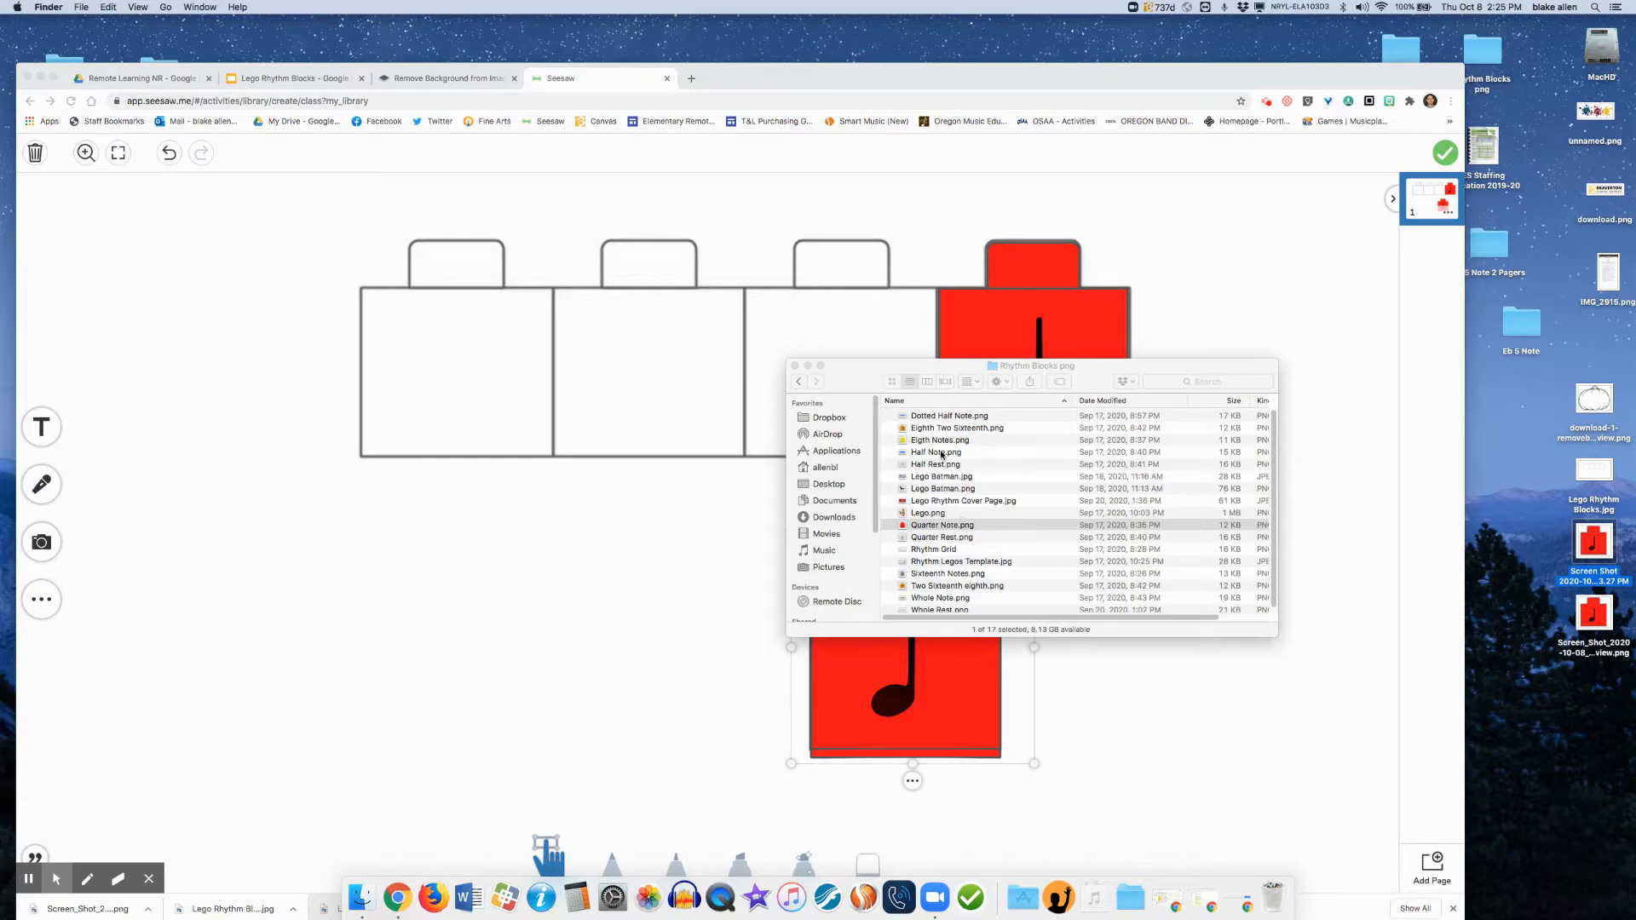
pyautogui.click(942, 452)
pyautogui.moveTo(943, 454); pyautogui.dragTo(549, 599)
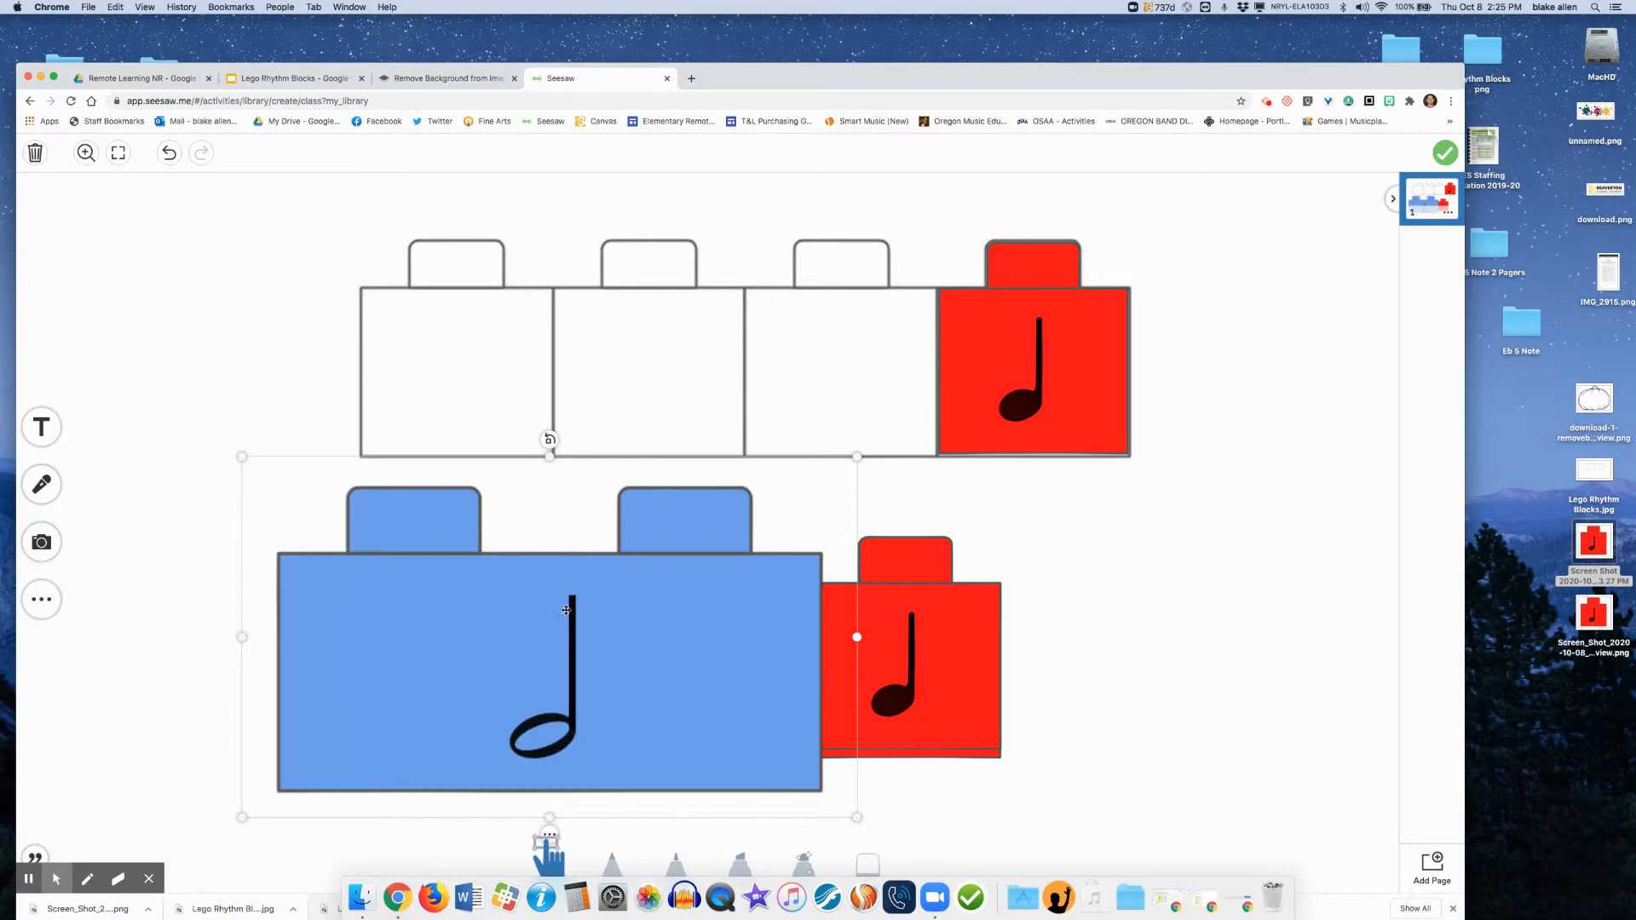
pyautogui.moveTo(859, 816); pyautogui.dragTo(605, 711)
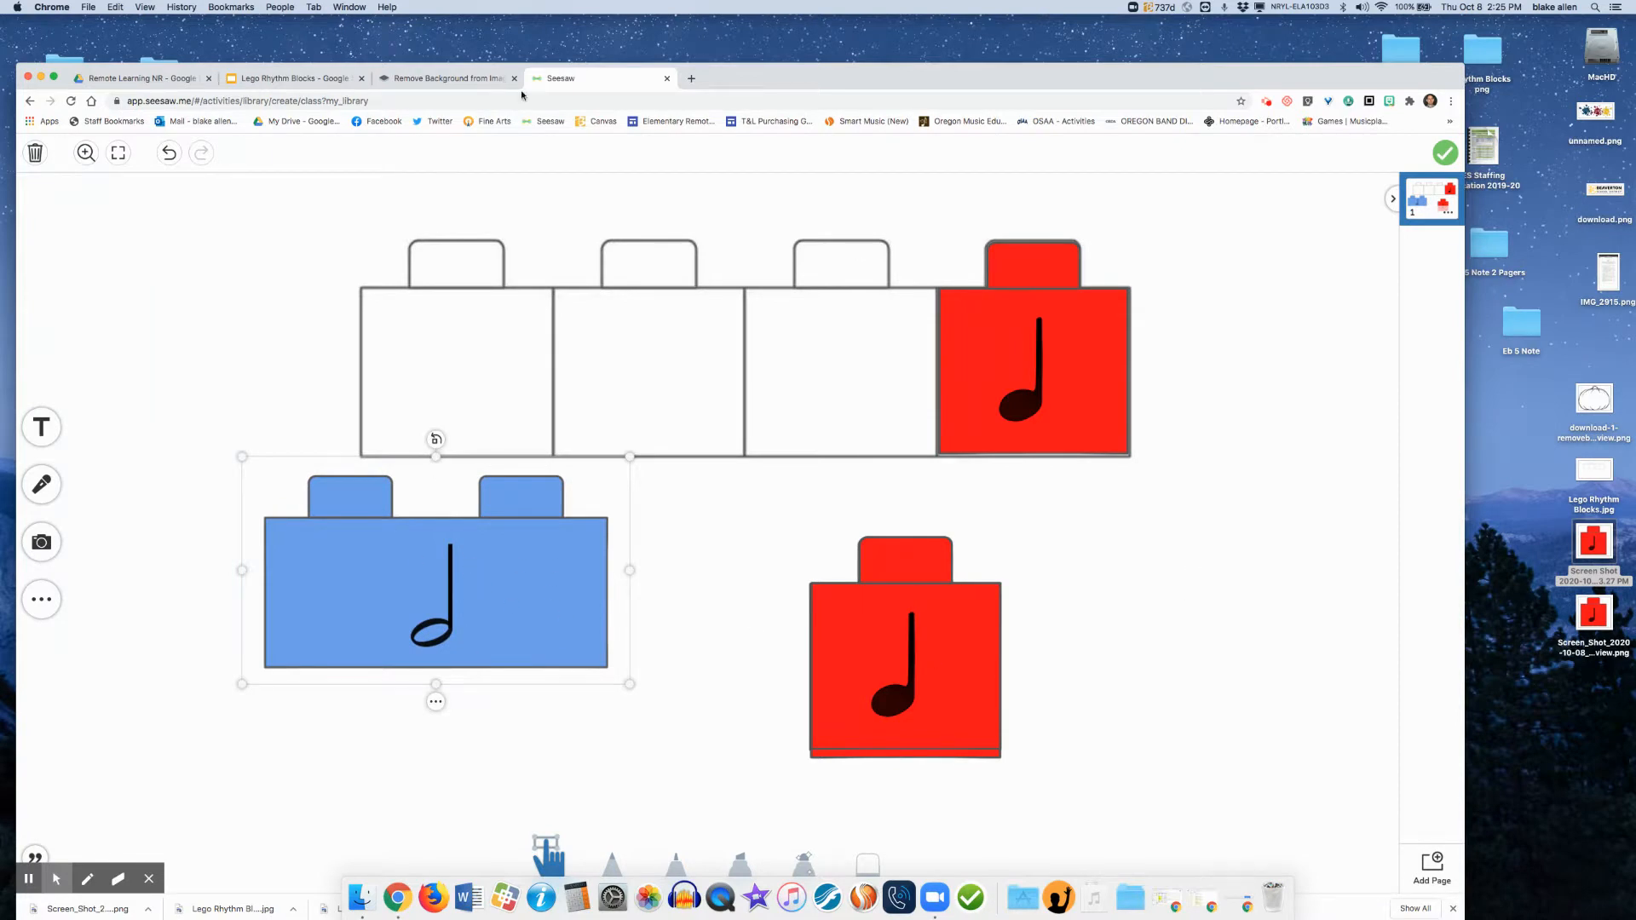
# - Download the LEGO Rhythms title slide of the presentation as a JPEG named Lego Rhythm Blocks (1) on the Desktop
pyautogui.click(294, 78)
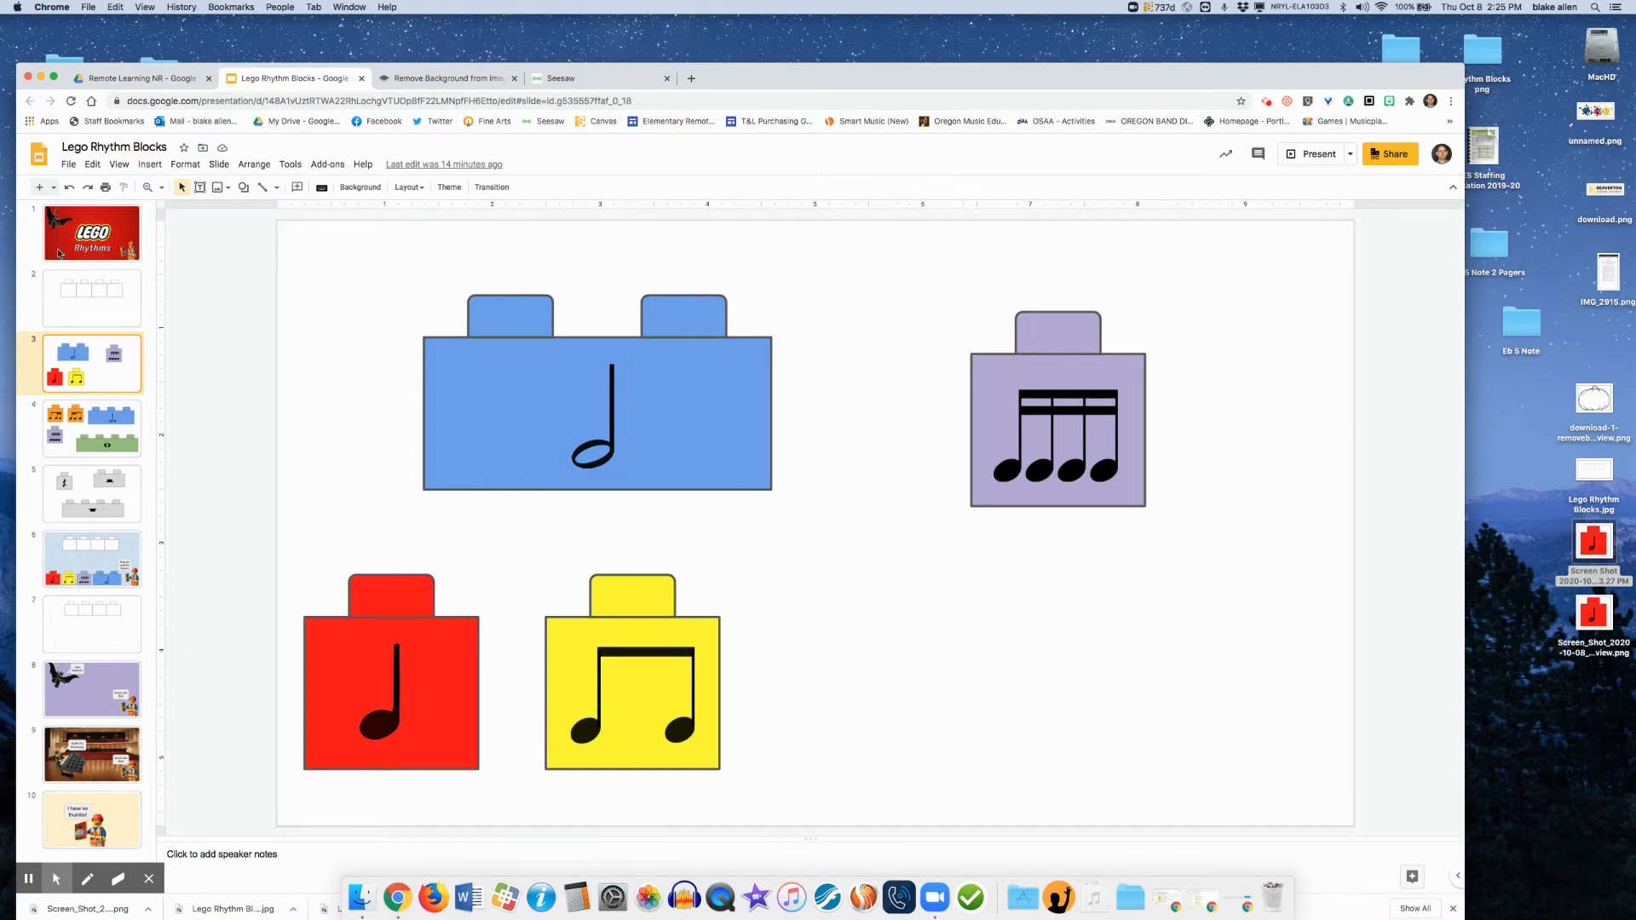
pyautogui.click(86, 242)
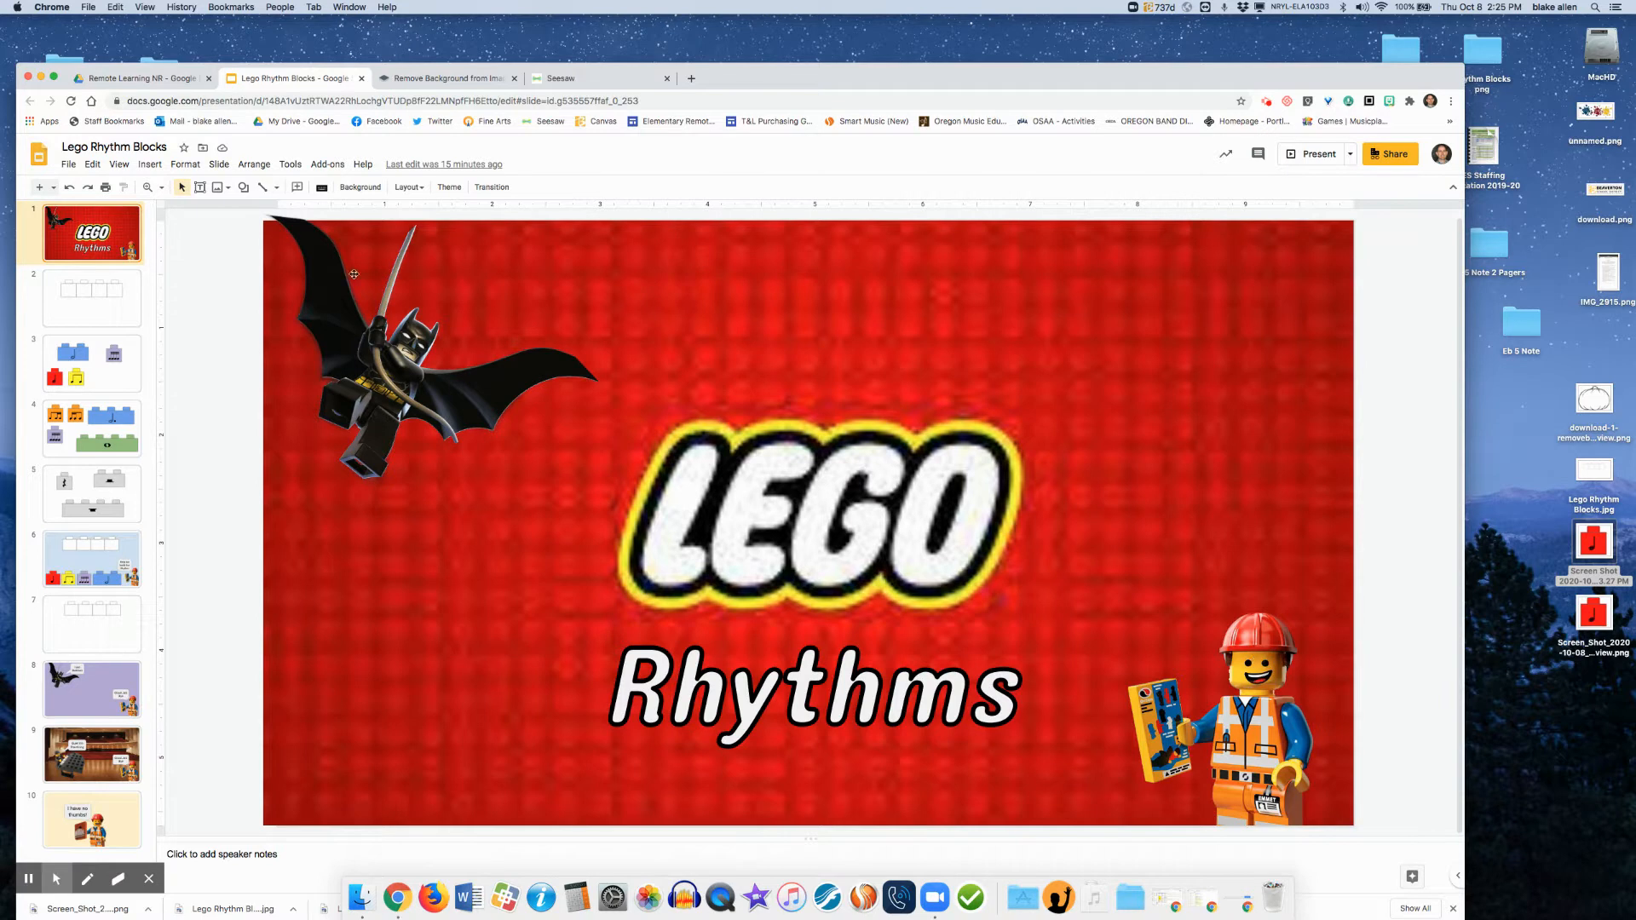
pyautogui.click(67, 167)
pyautogui.moveTo(118, 333)
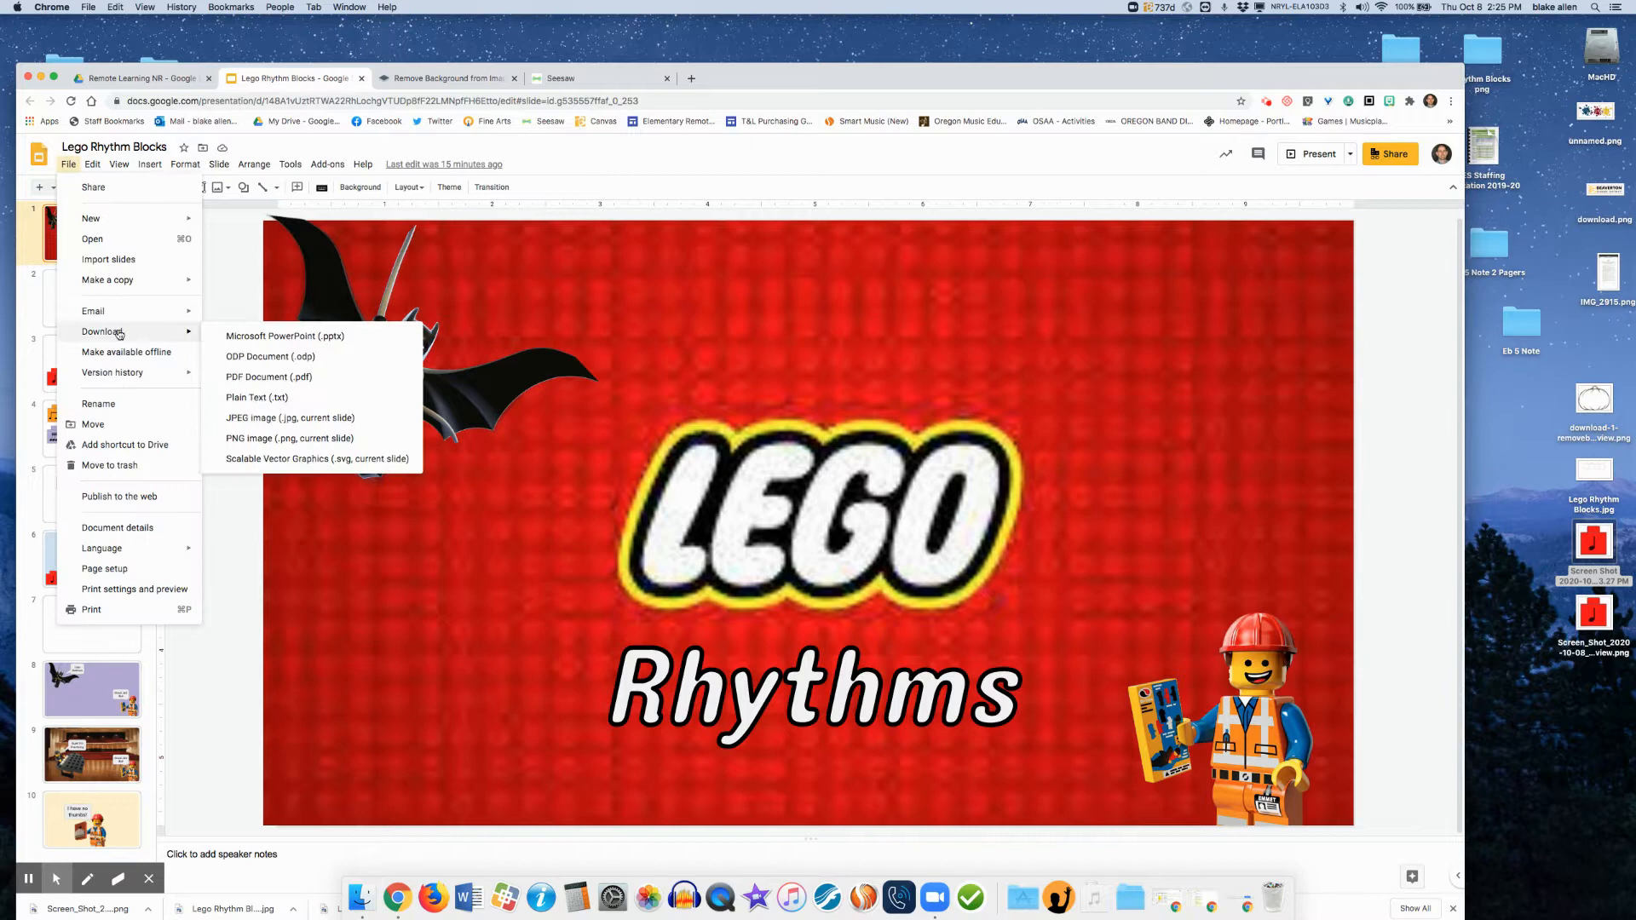
pyautogui.click(257, 418)
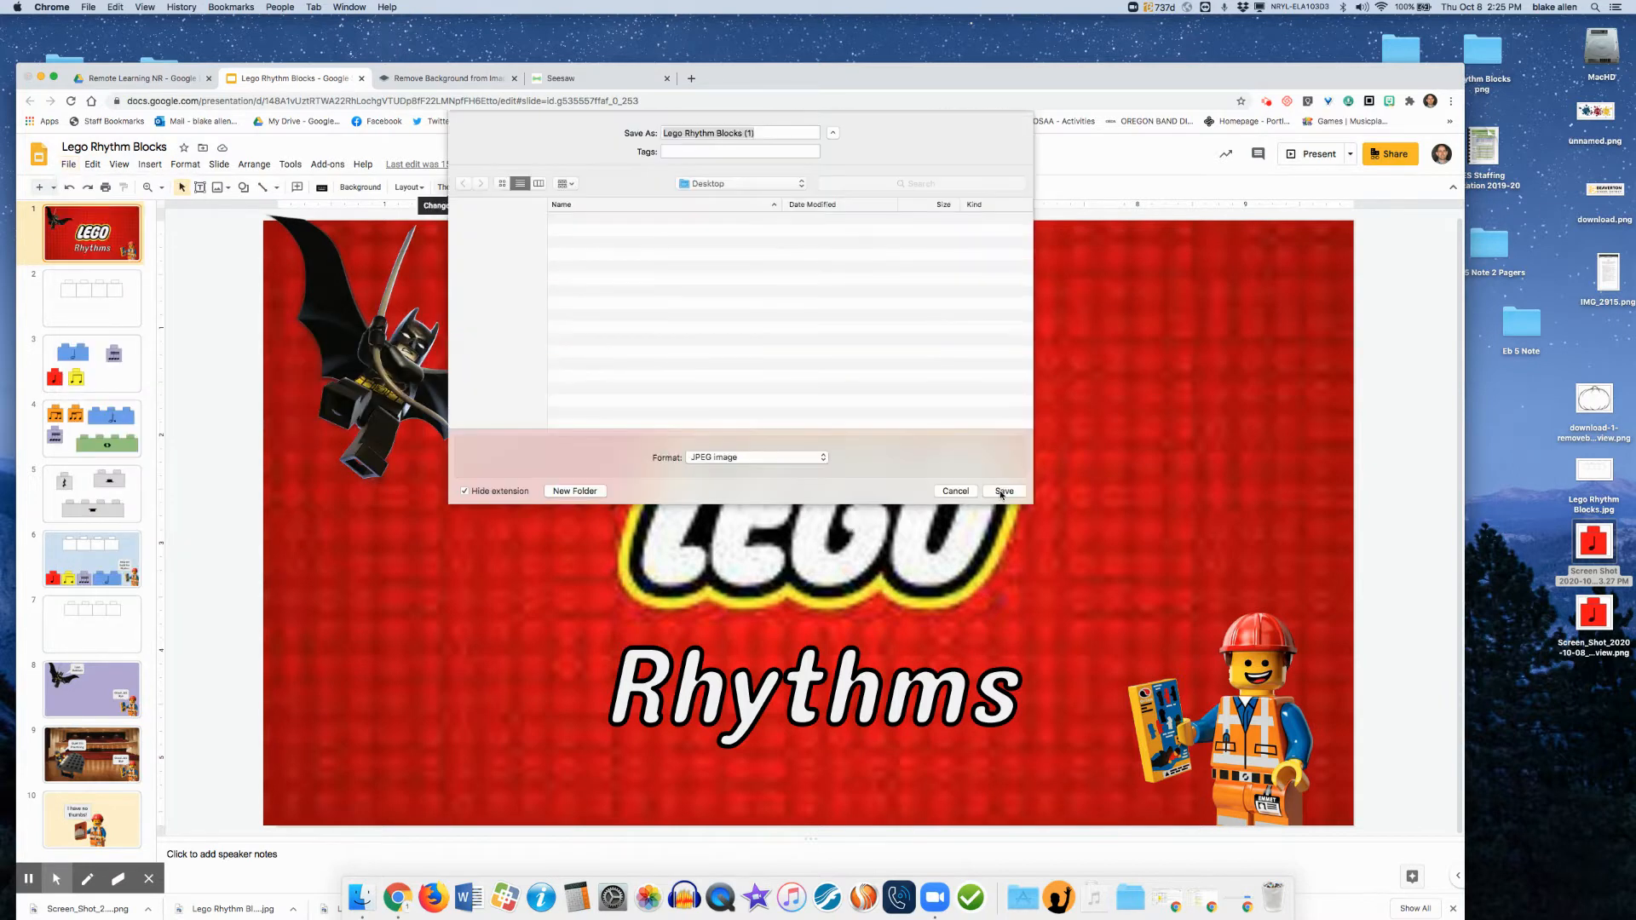
pyautogui.click(1007, 490)
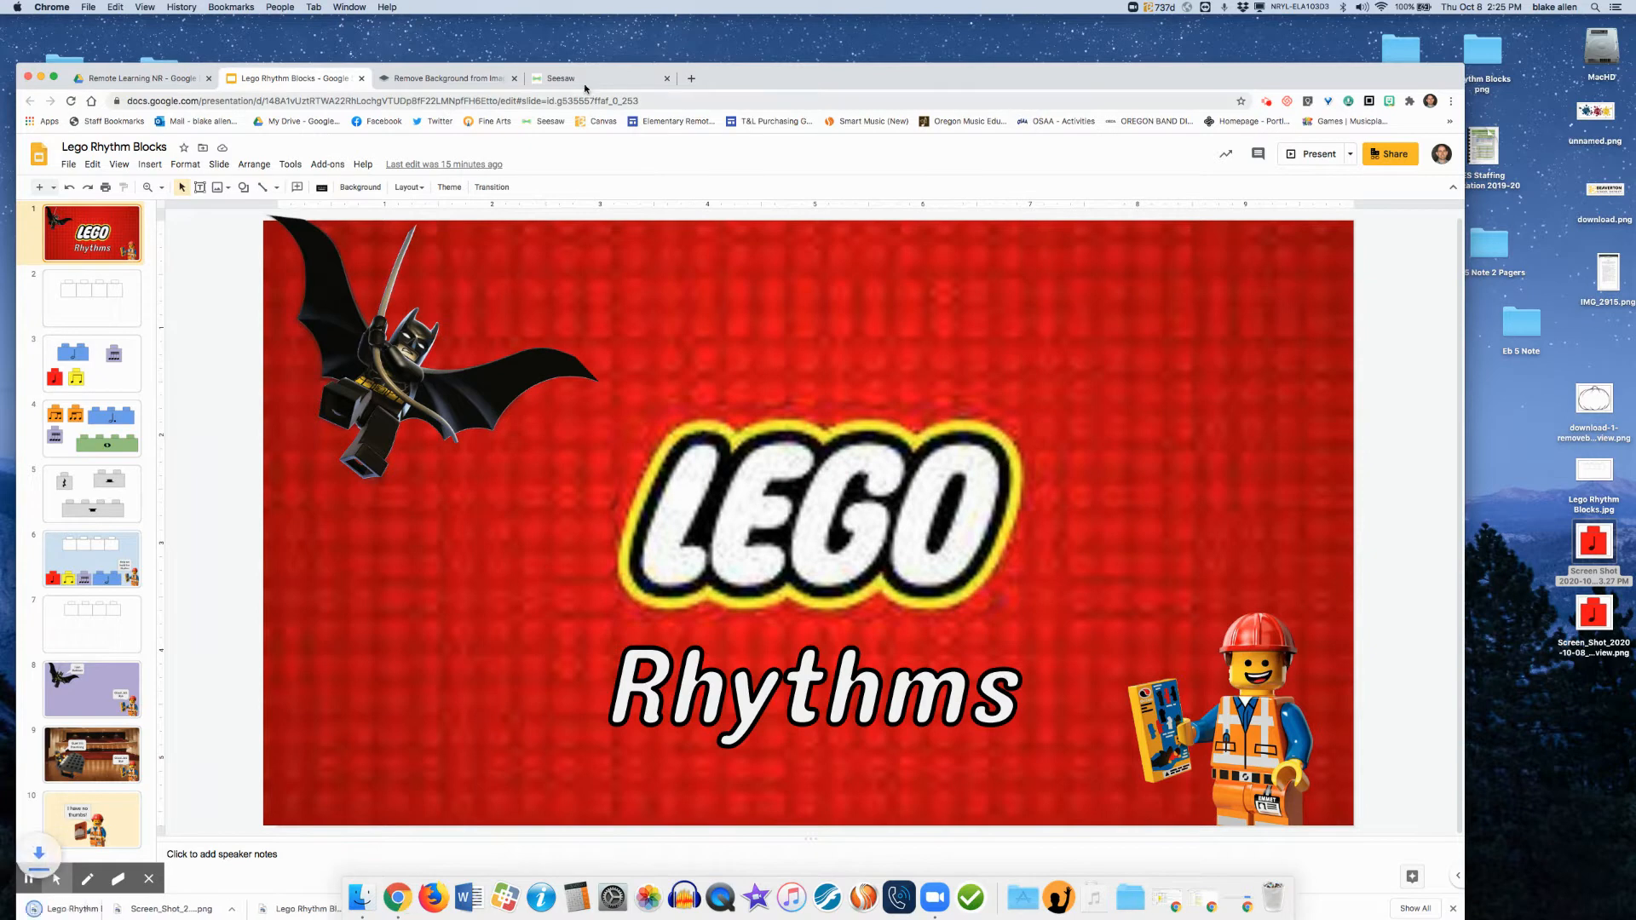
# - Add a second page to the Seesaw drawing and place the downloaded LEGO Rhythms title image centred on it
pyautogui.click(580, 81)
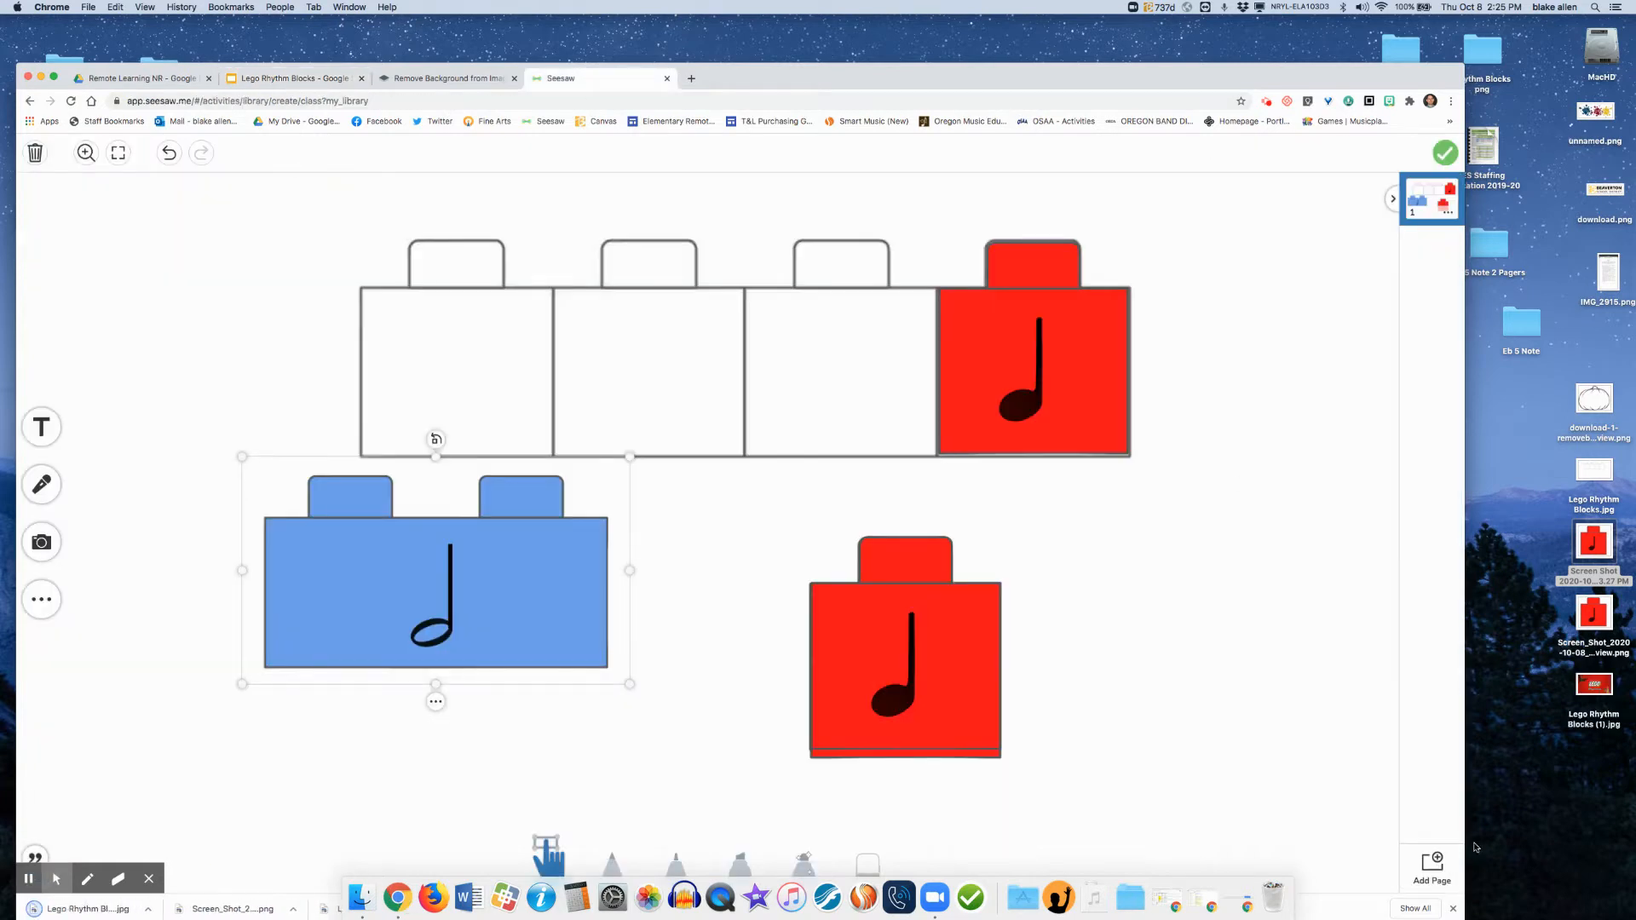
pyautogui.click(1426, 877)
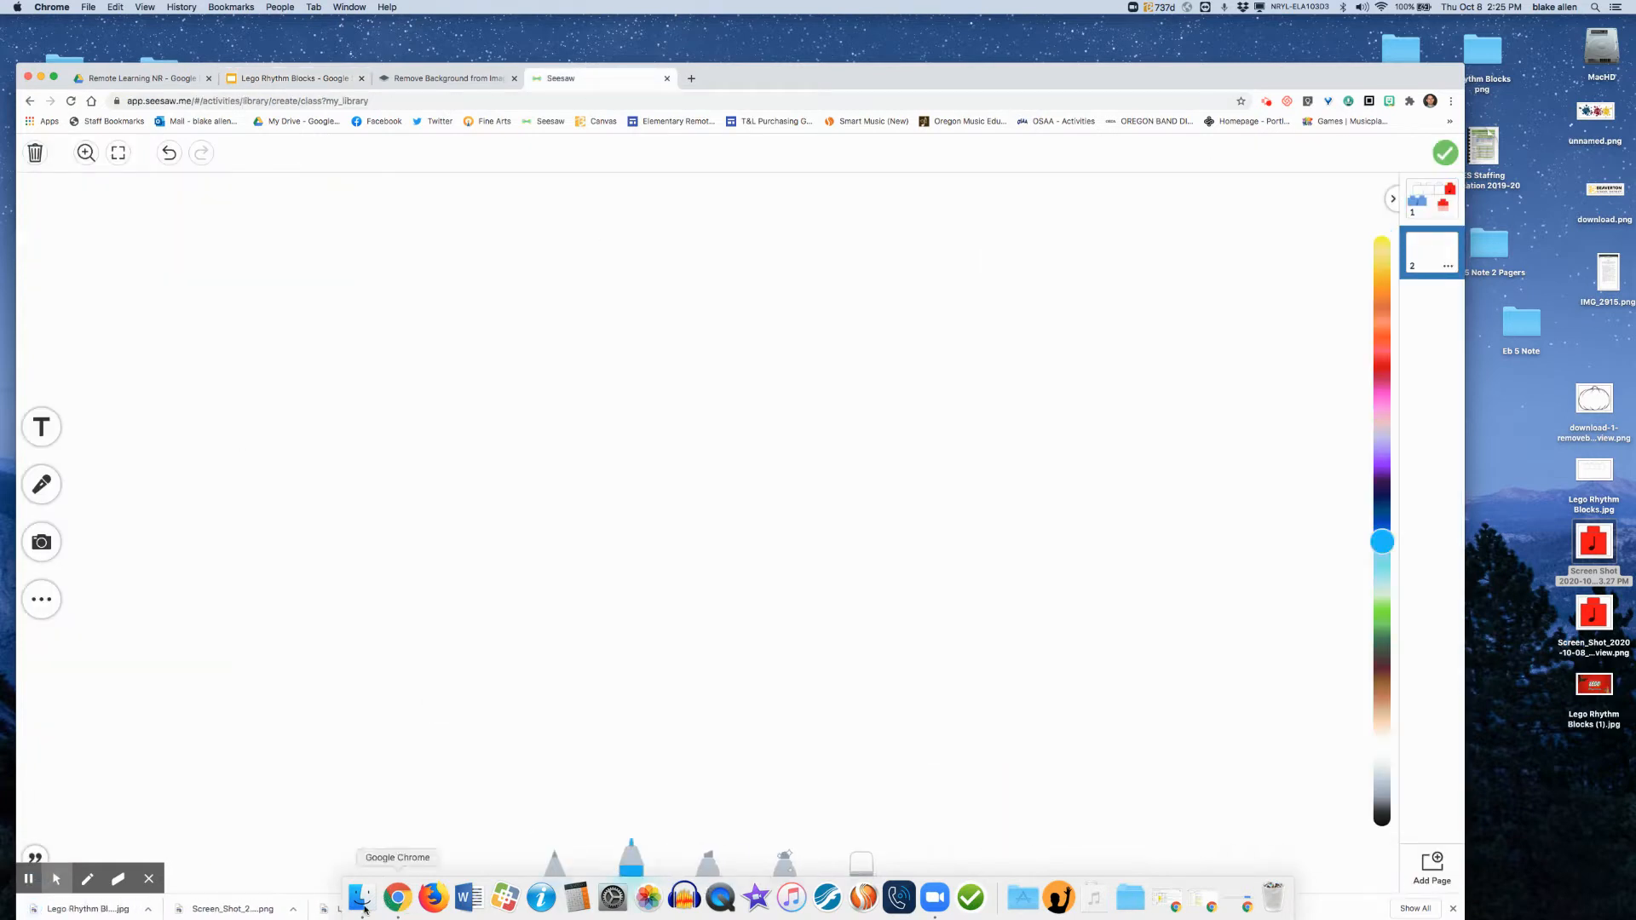
pyautogui.moveTo(82, 912); pyautogui.dragTo(656, 607)
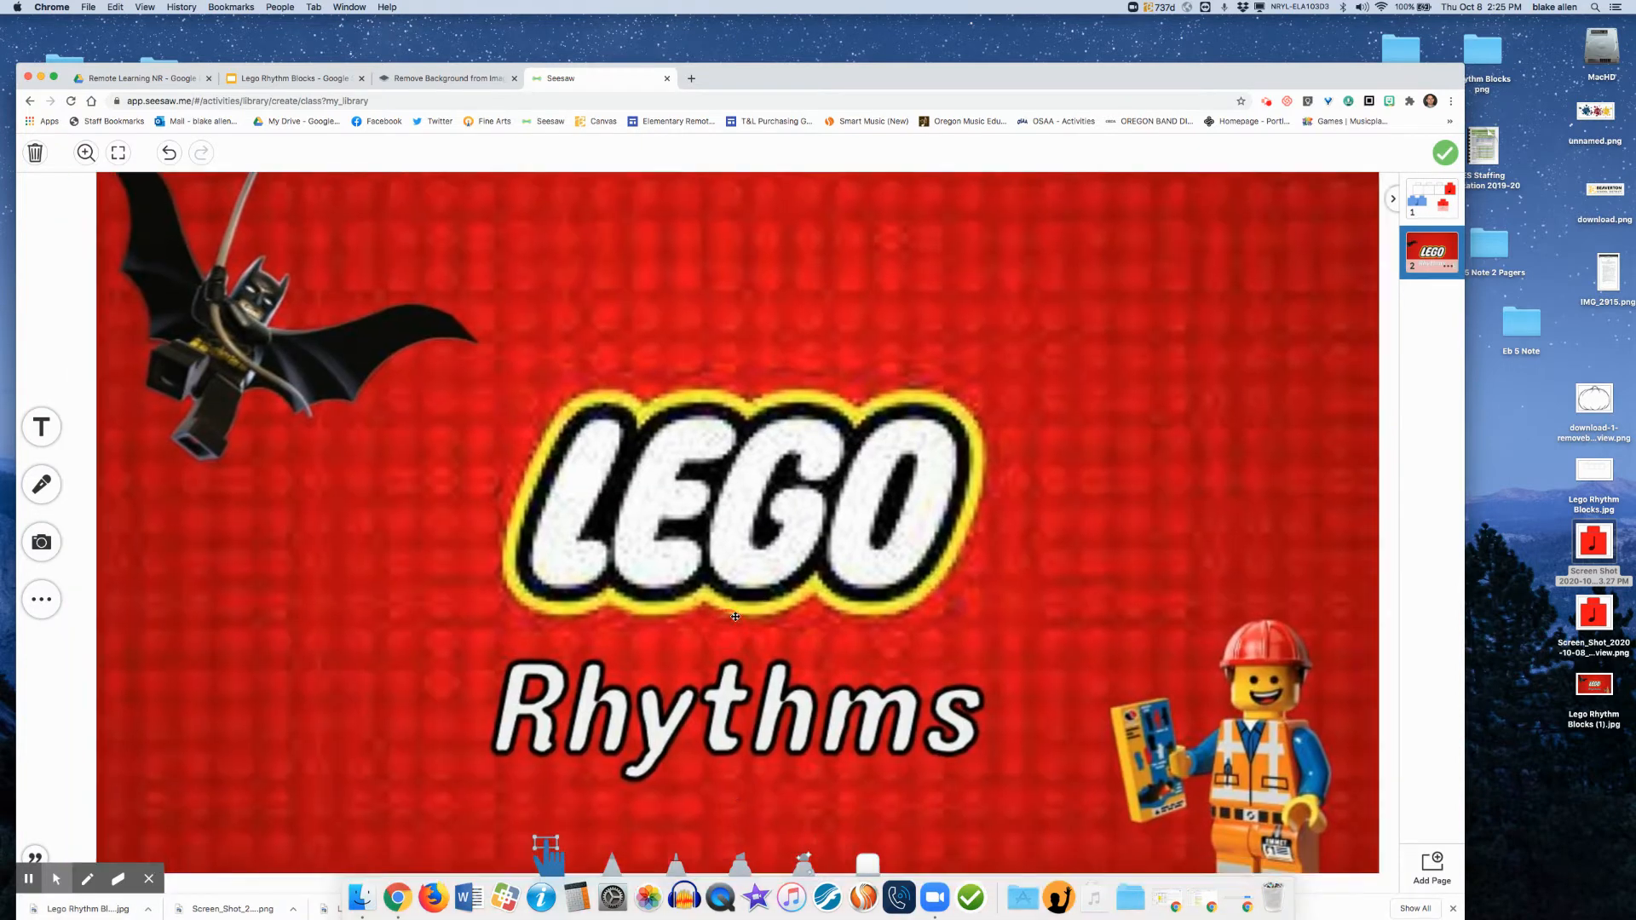
pyautogui.moveTo(740, 620); pyautogui.dragTo(743, 629)
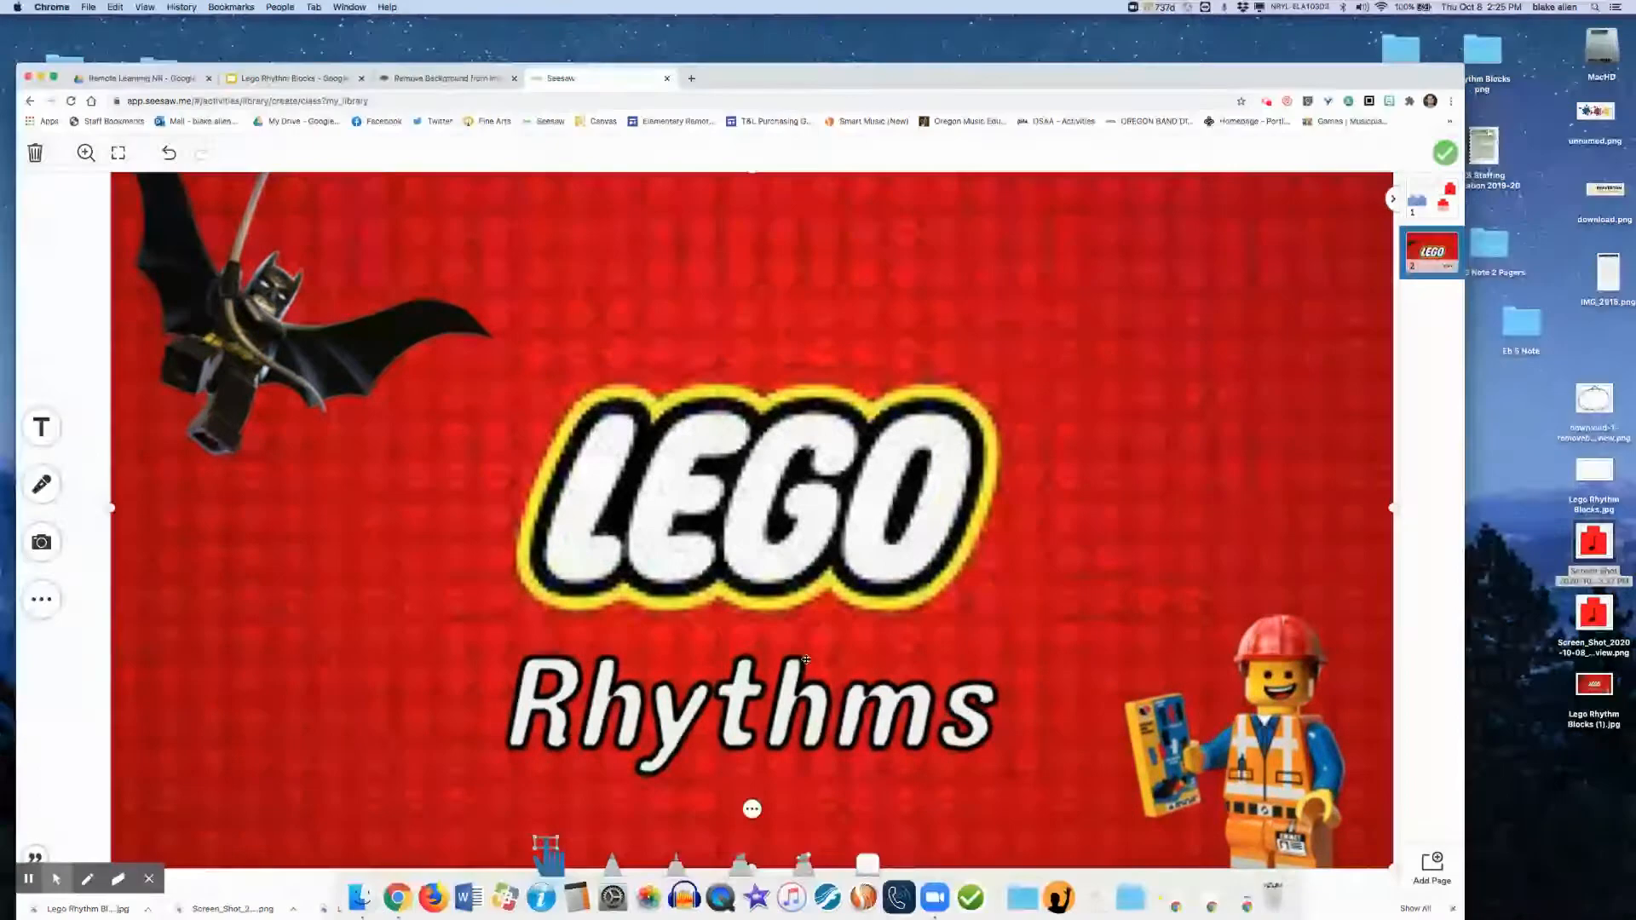
# - Lock the LEGO Rhythms title image and move its page ahead of the rhythm block page
pyautogui.click(751, 809)
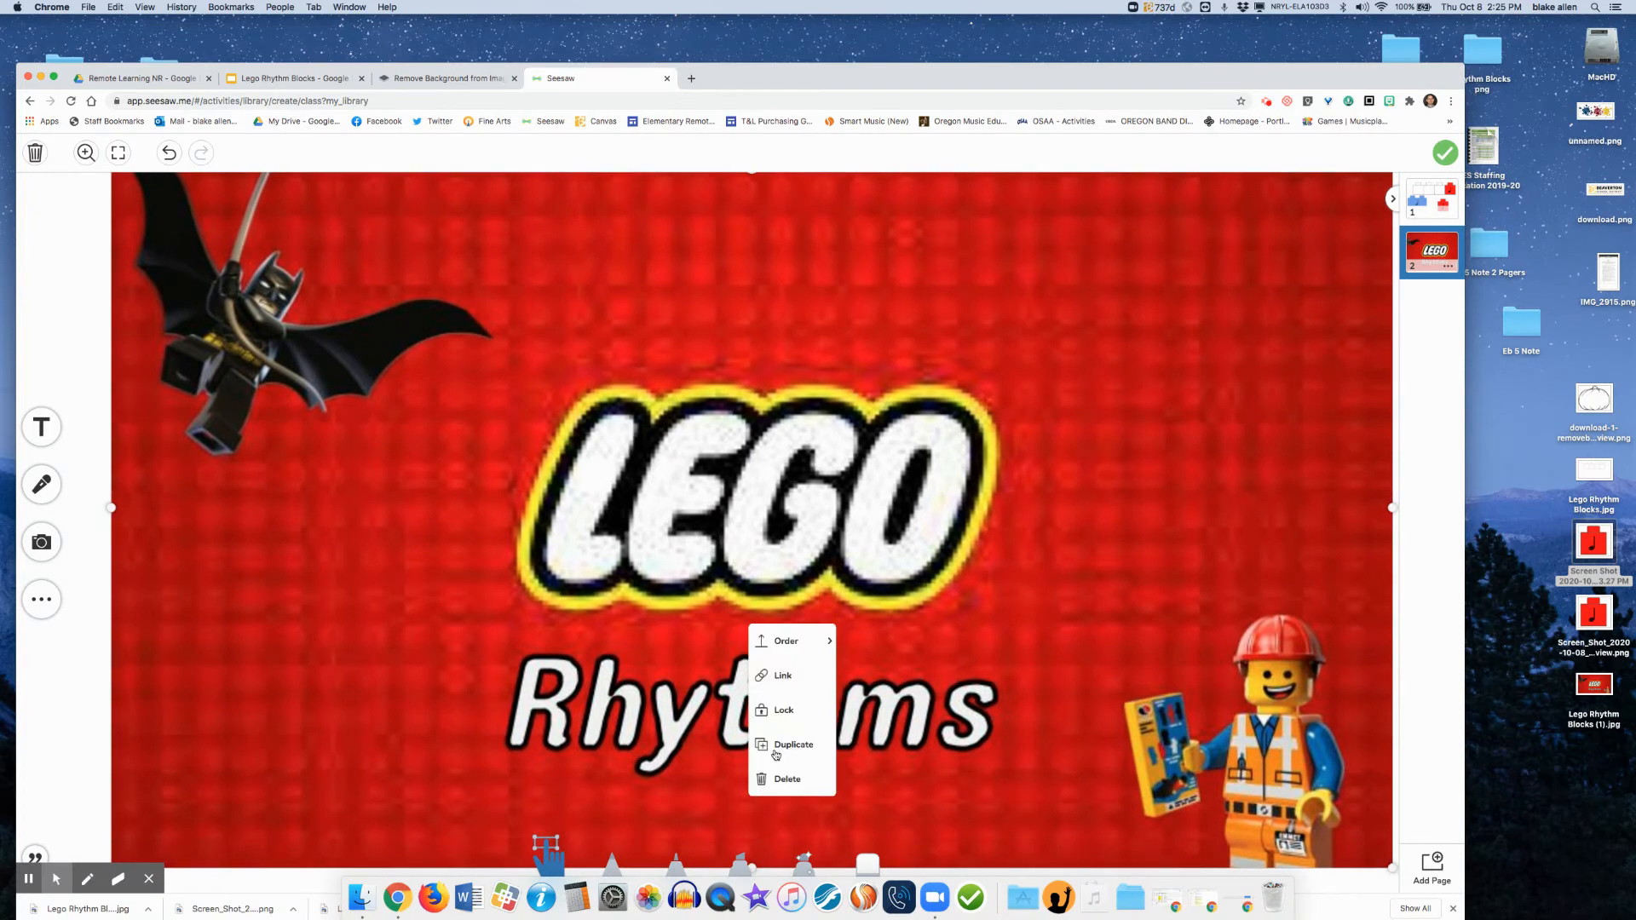
pyautogui.click(783, 709)
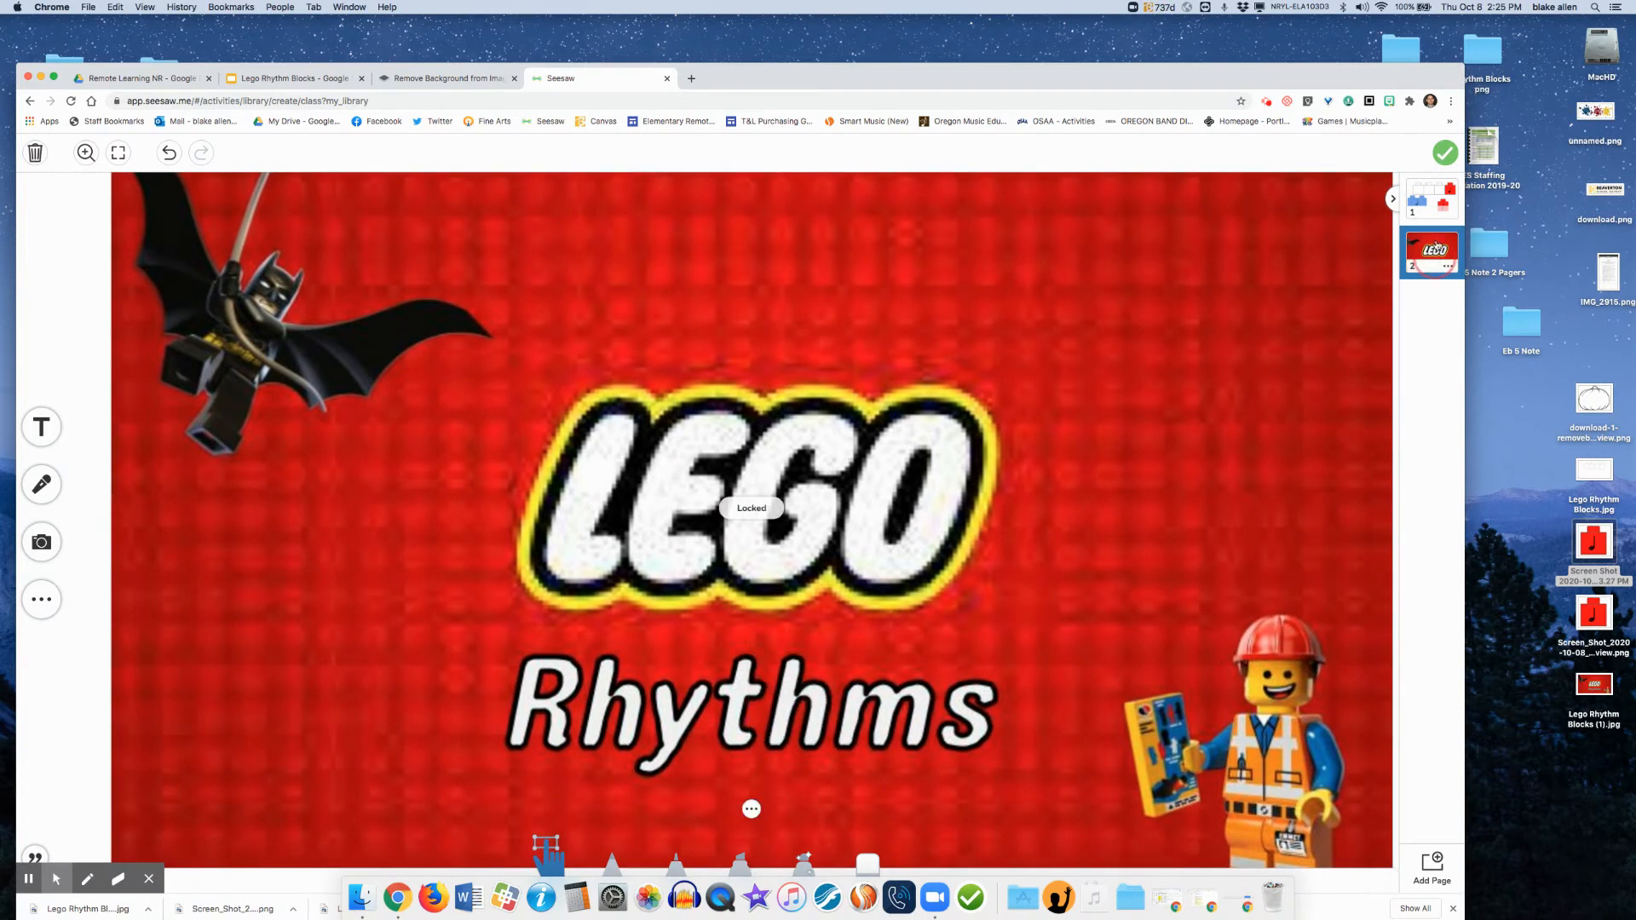
pyautogui.moveTo(1400, 260); pyautogui.dragTo(1419, 197)
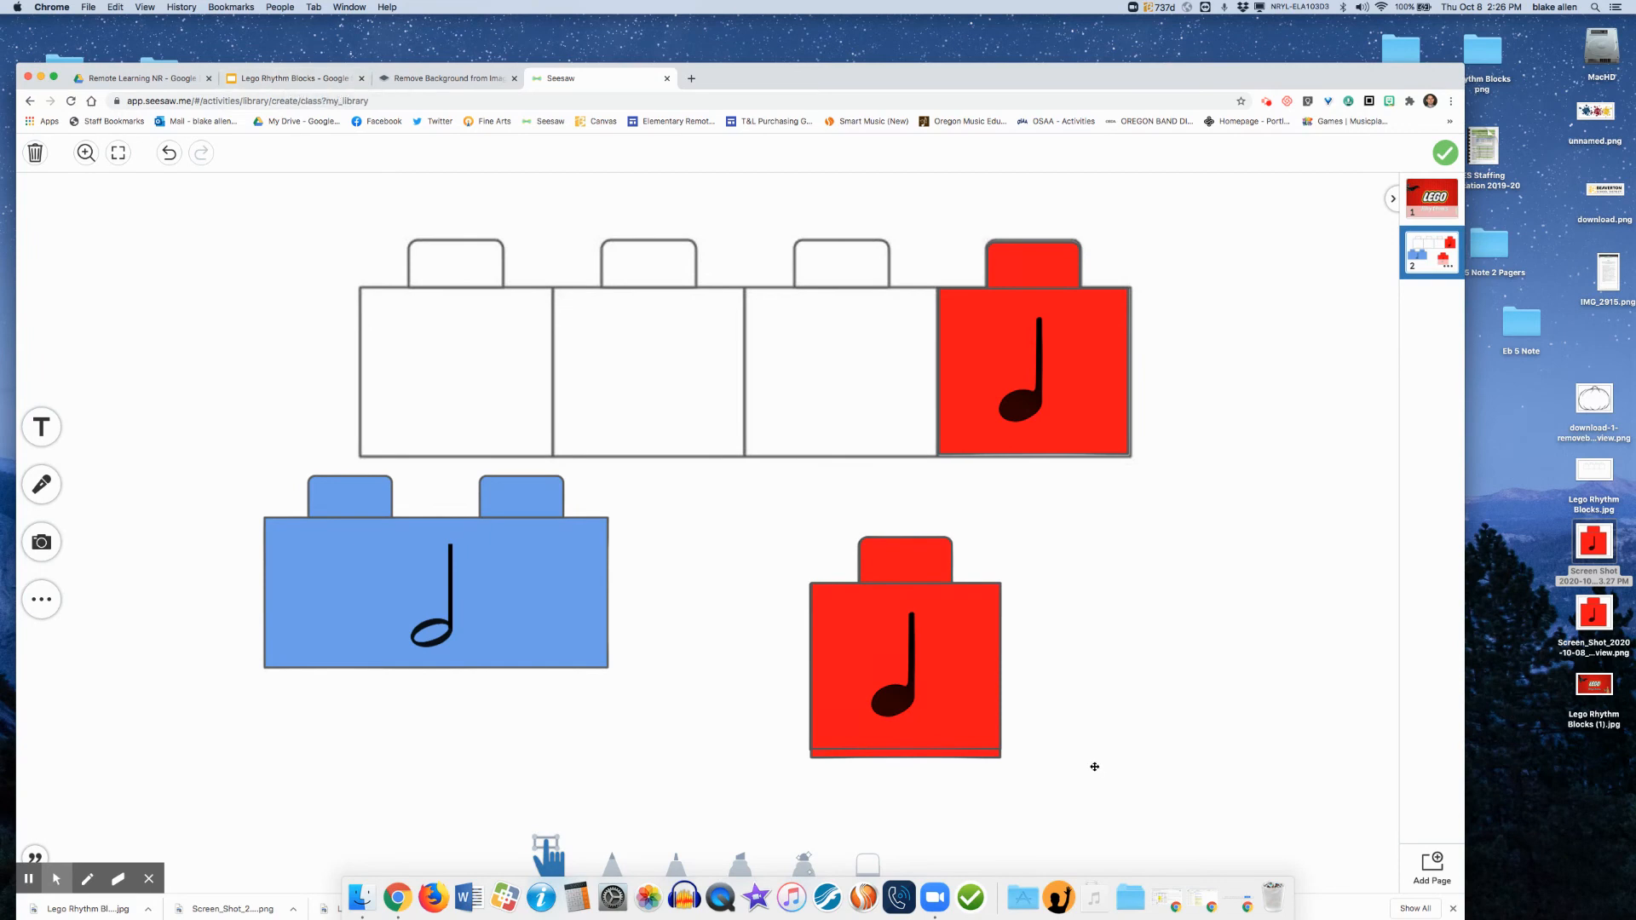
pyautogui.click(1247, 909)
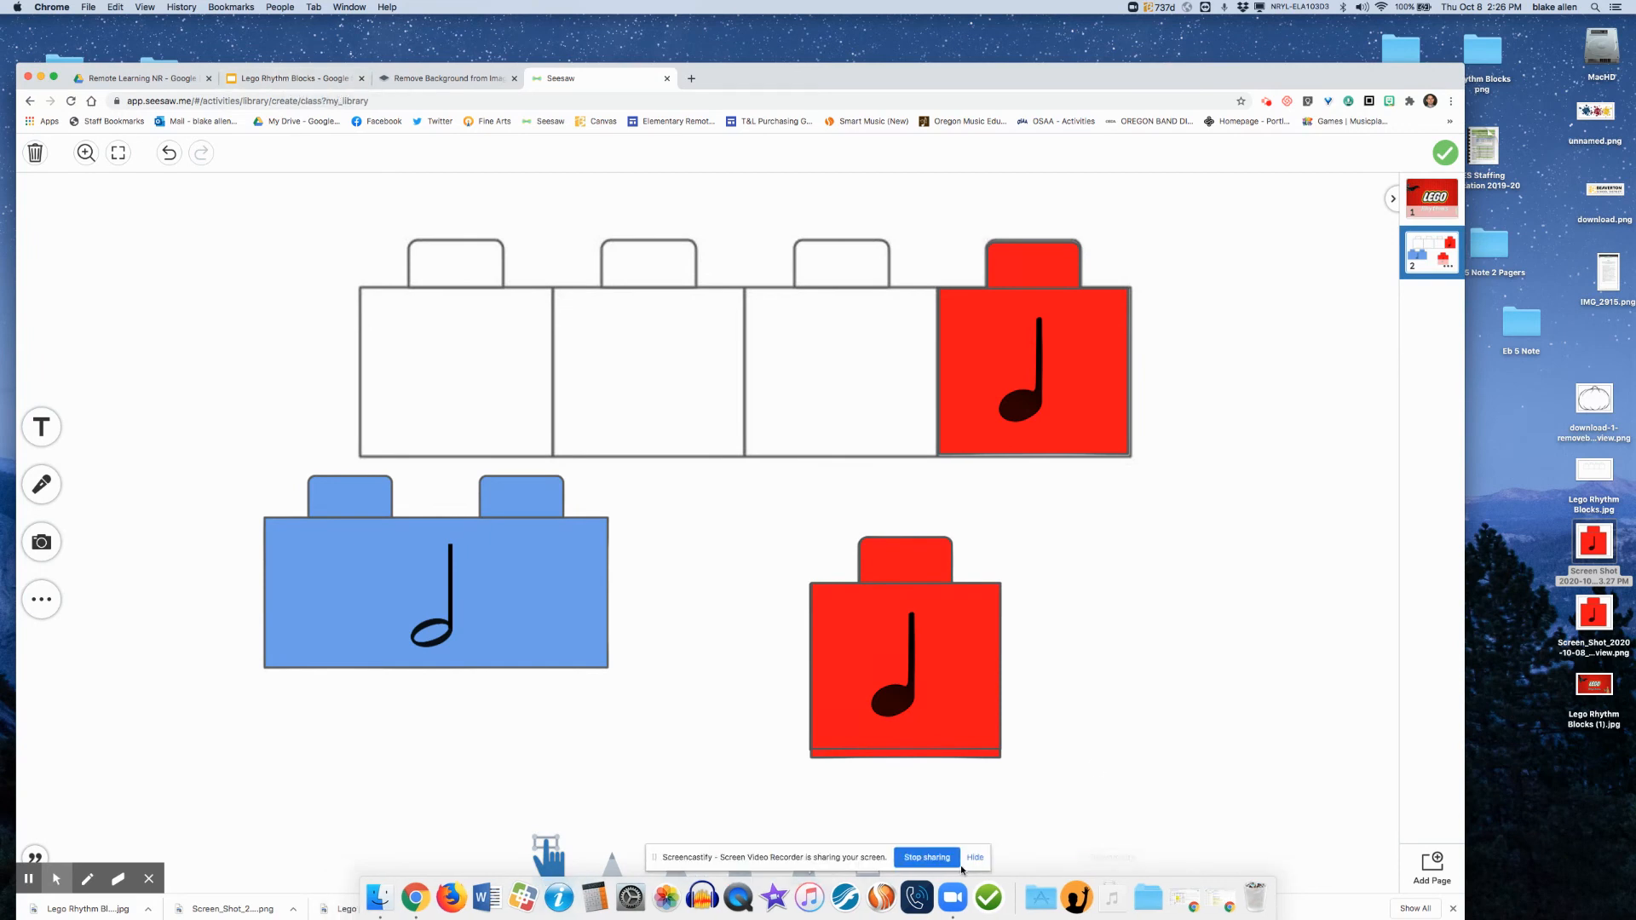